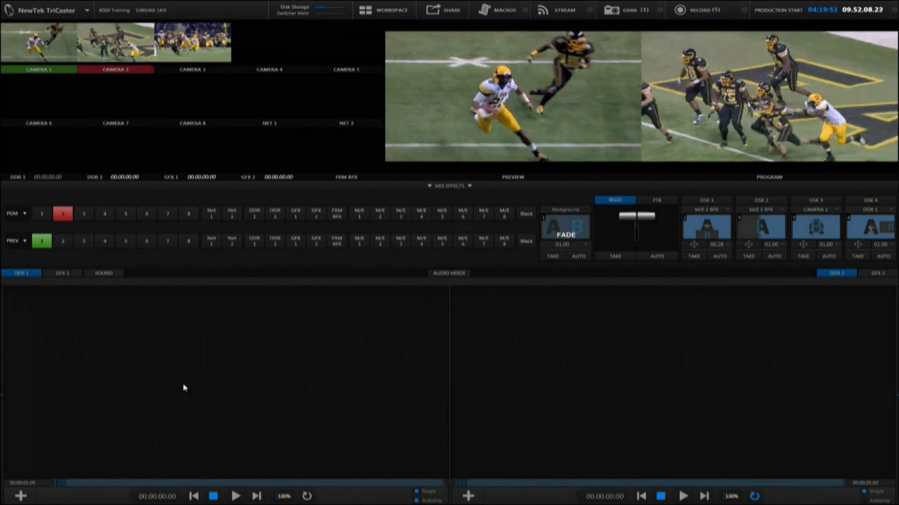
Step: Open the Media Browser for DDR 1 and browse clip folders such as 8000 Training, 8000 Demo and TriCaster 850 Extreme Demo
left_click(21, 496)
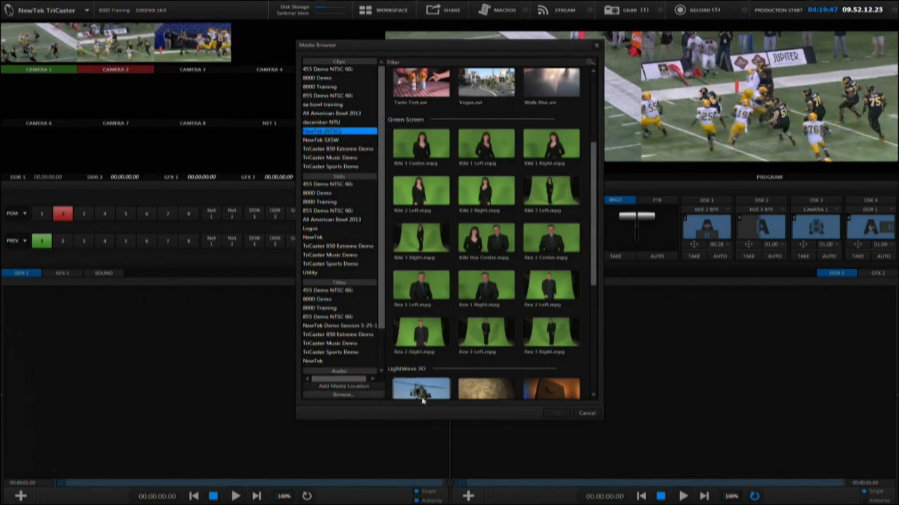
left_click(587, 413)
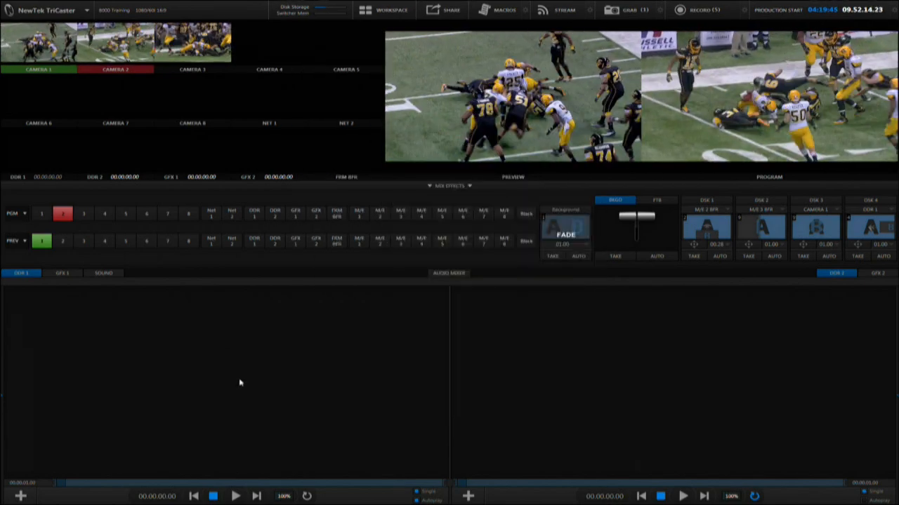
double_click(240, 383)
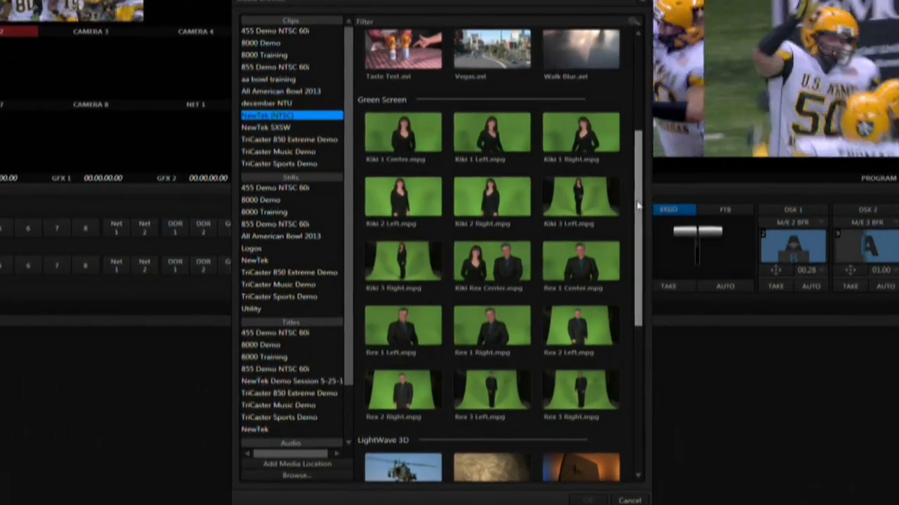
scroll(612, 184, "up", 3)
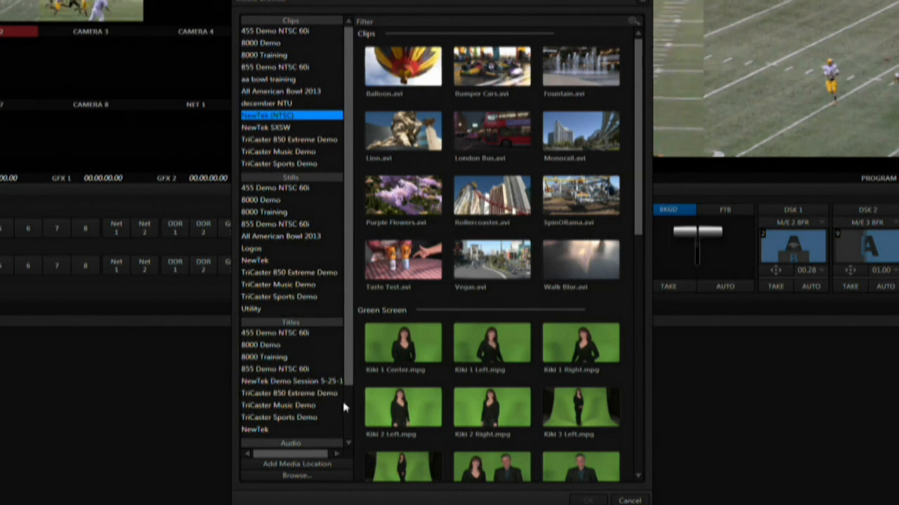
left_click_drag(348, 371, 348, 302)
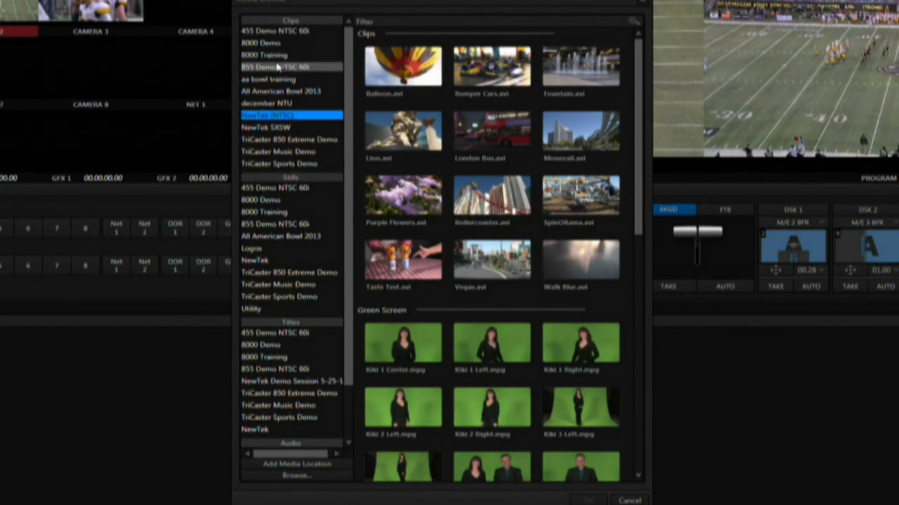
left_click(273, 56)
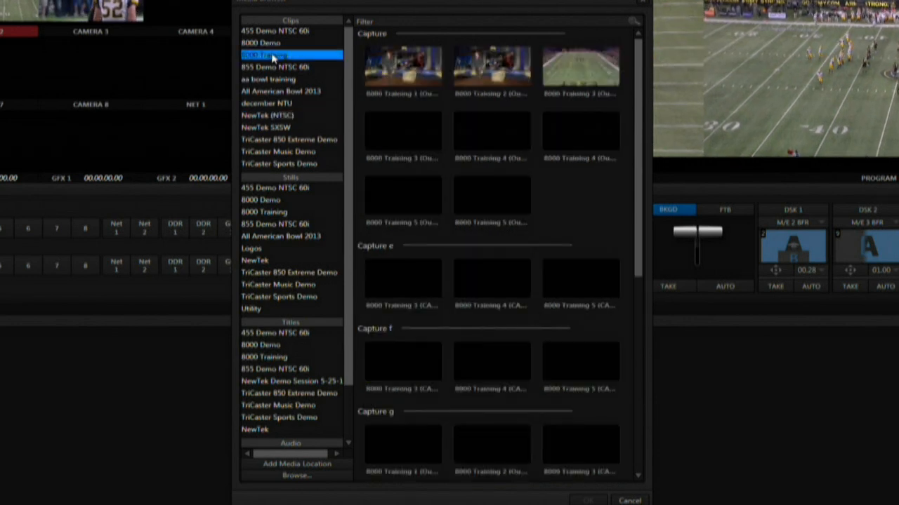
left_click(269, 43)
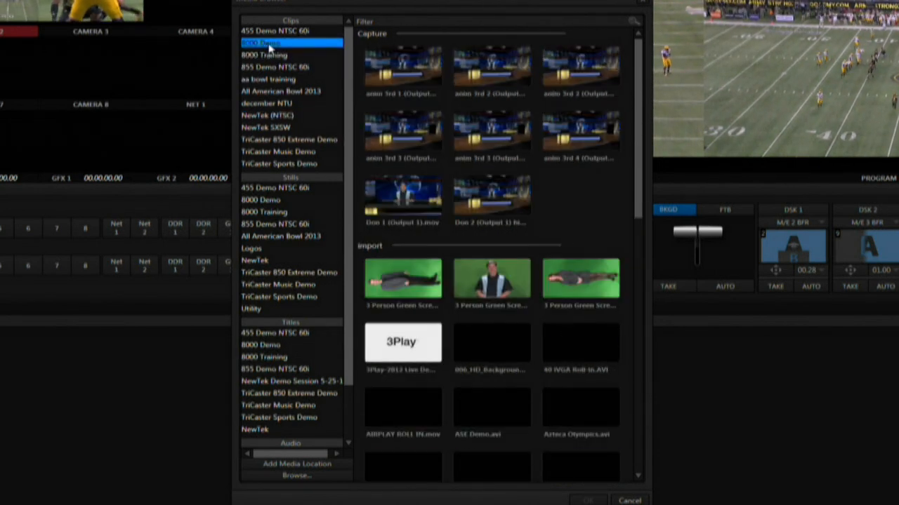
left_click(267, 116)
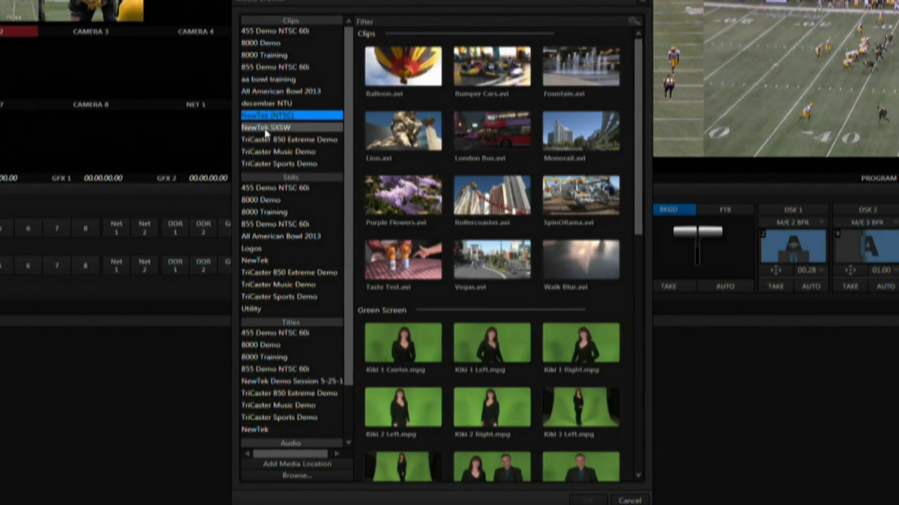
left_click(265, 140)
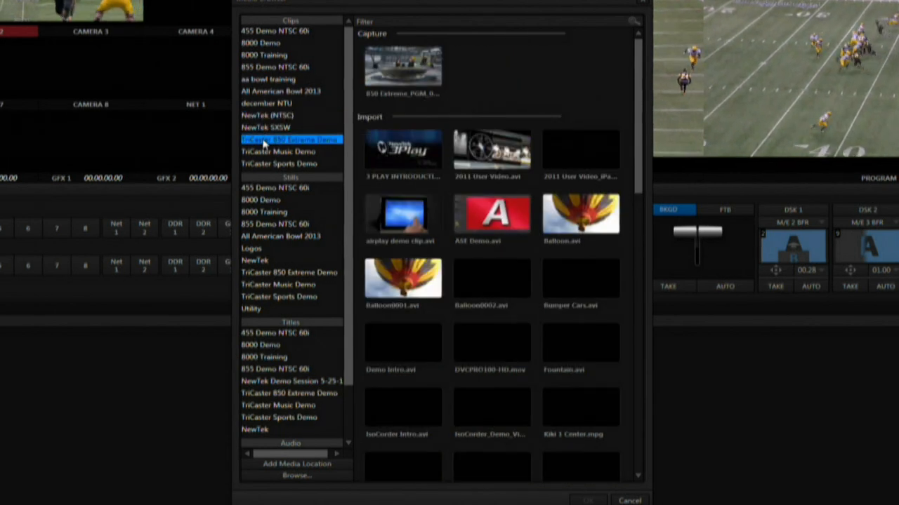
Step: Add Balloon.avi from the NewTek (NTSC) clip folder to the DDR 1 playlist
left_click(266, 116)
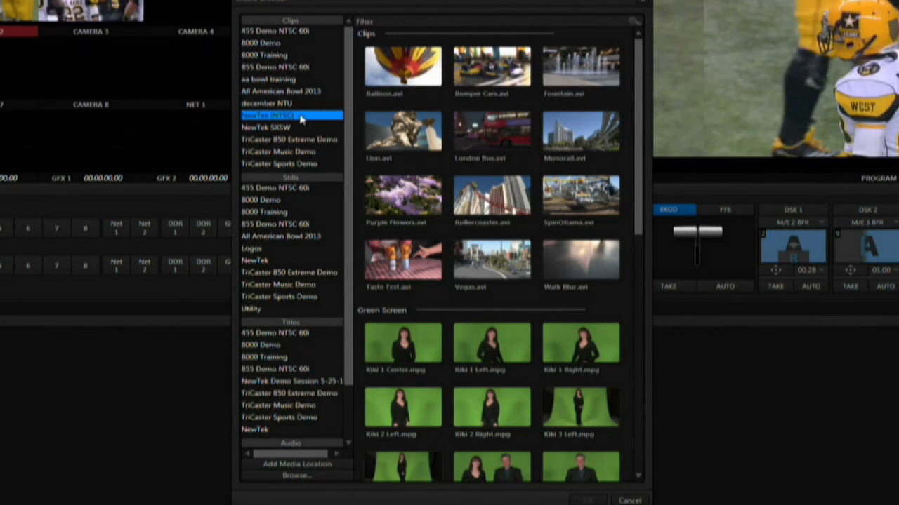
left_click(403, 65)
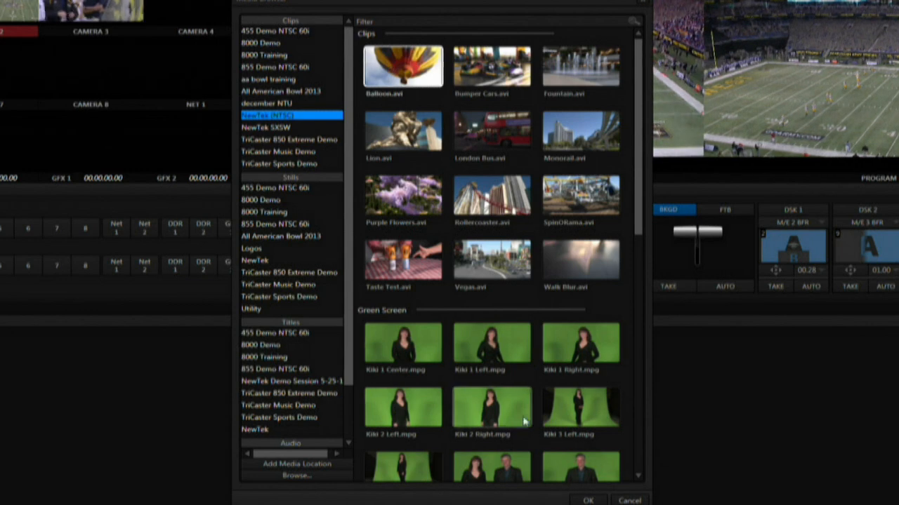
left_click(588, 500)
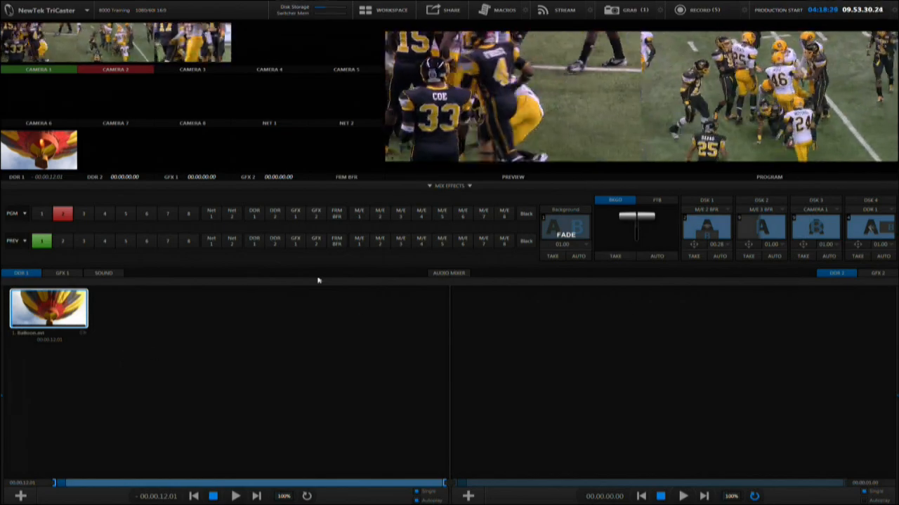
Step: Open the Media Browser for GFX 1 and select the NewTek stills from Chicago Towers through NY NY Vegas
left_click(67, 273)
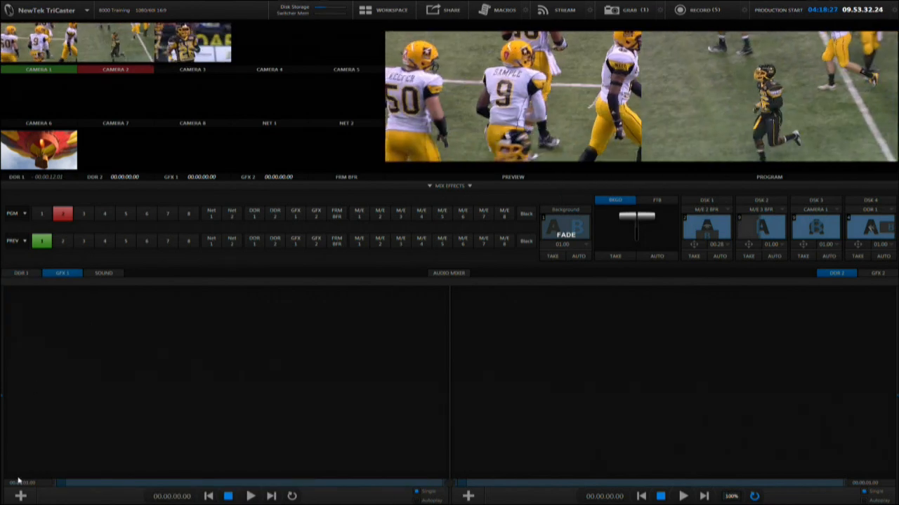
left_click(20, 496)
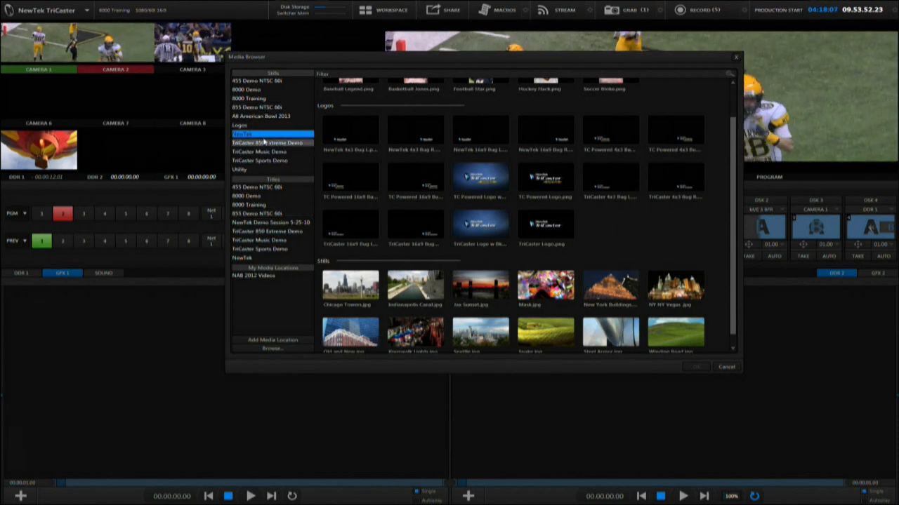
scroll(733, 223, "down", 1)
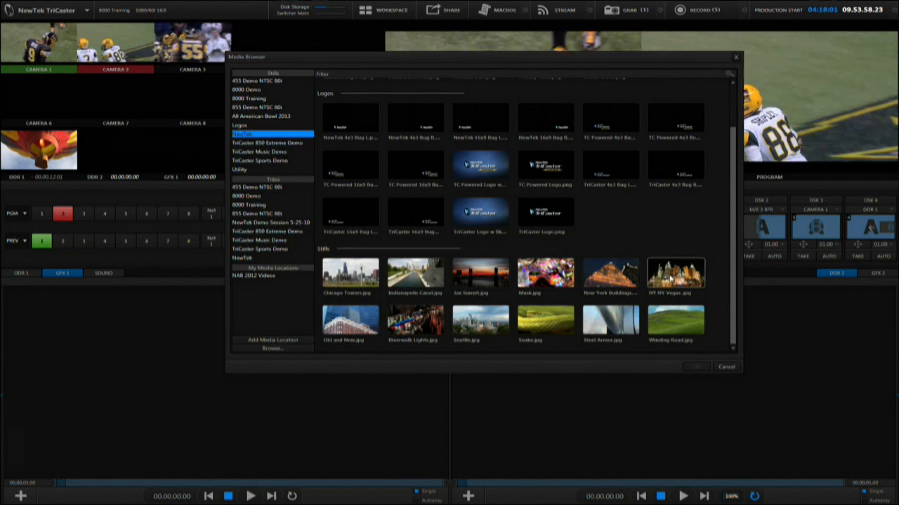
left_click(345, 279)
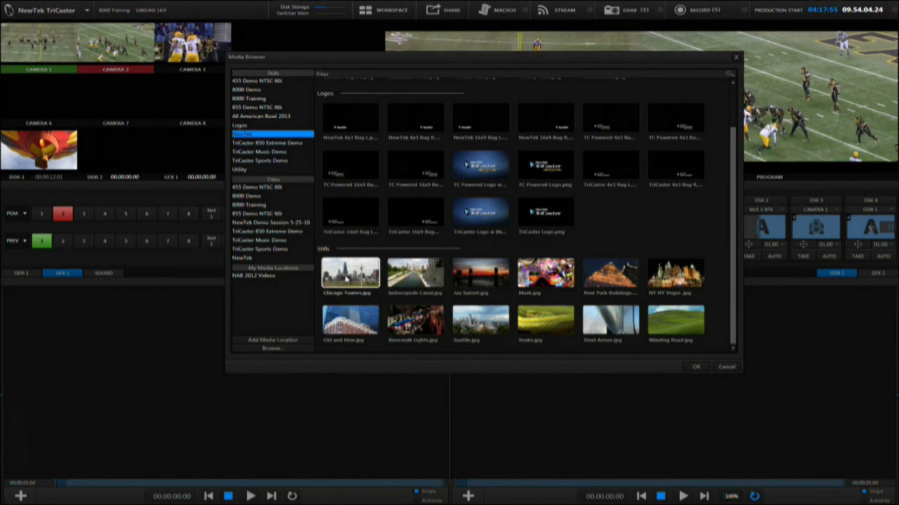
left_click(676, 279, "shift")
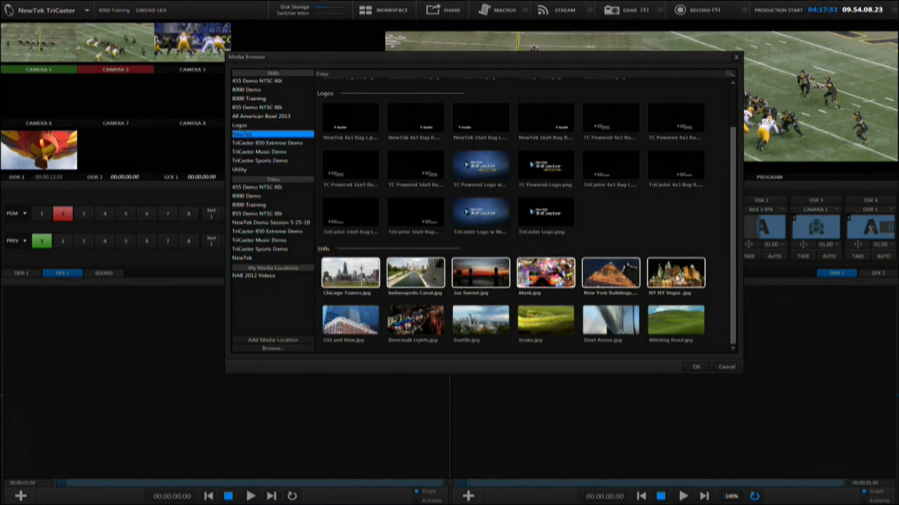
Step: Select Chicago Towers, Riverwalk Lights, Mask, Steel Armor and NY NY Vegas and add them to the GFX 1 playlist
left_click(357, 275)
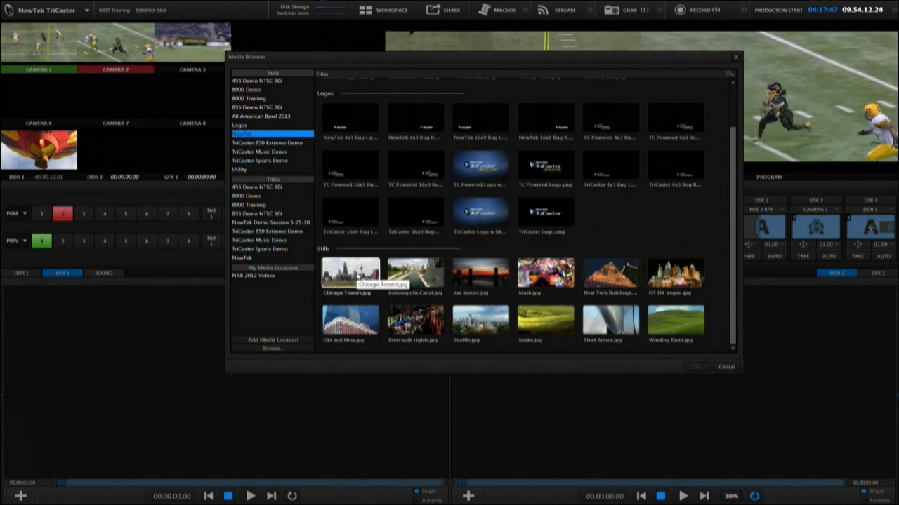
left_click(427, 322, "ctrl")
left_click(532, 285, "ctrl")
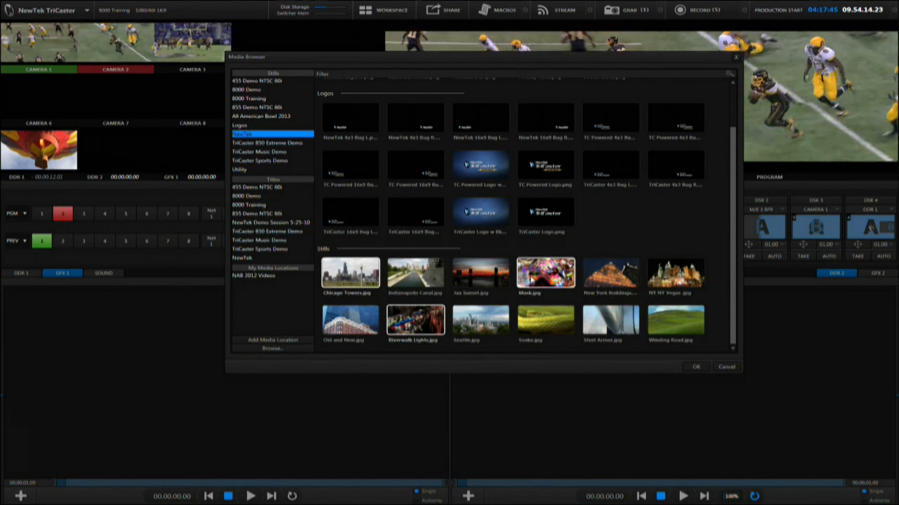
left_click(611, 323, "ctrl")
left_click(680, 278, "ctrl")
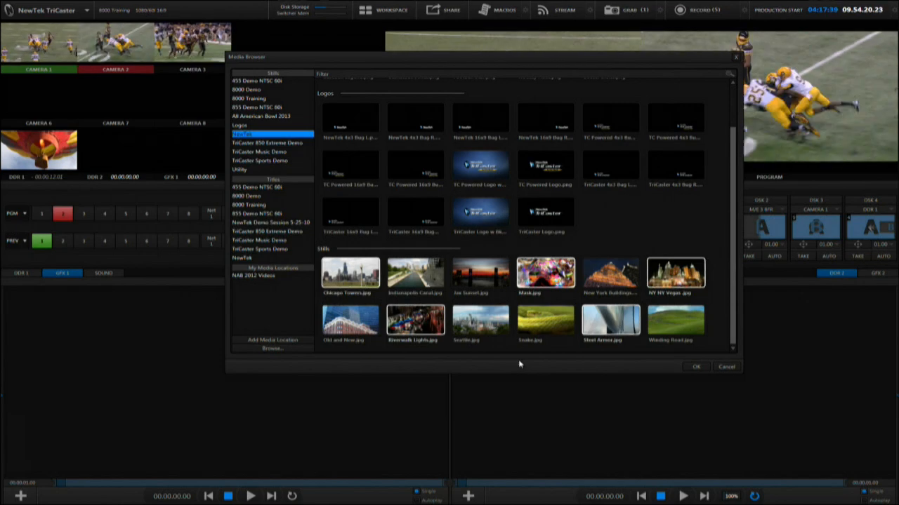
left_click(699, 367)
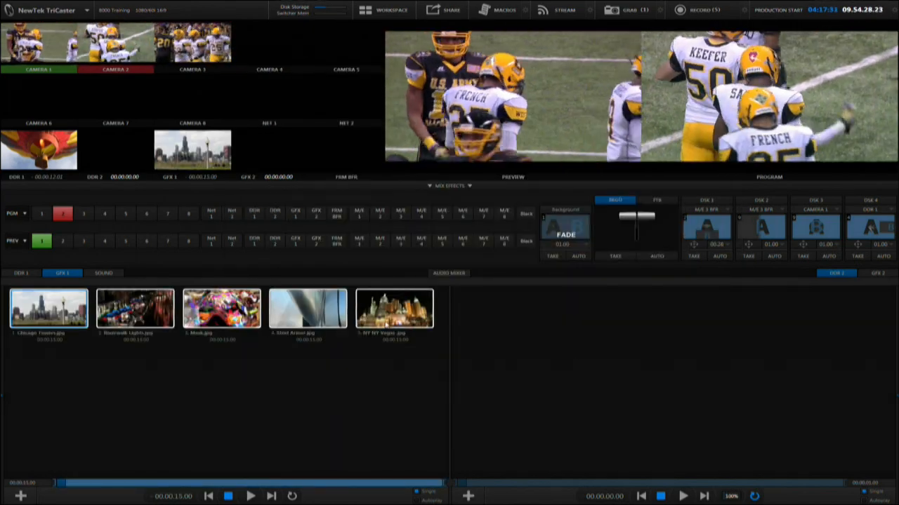
Step: Select all items in the GFX 1 playlist and delete them
left_click_drag(395, 358, 57, 291)
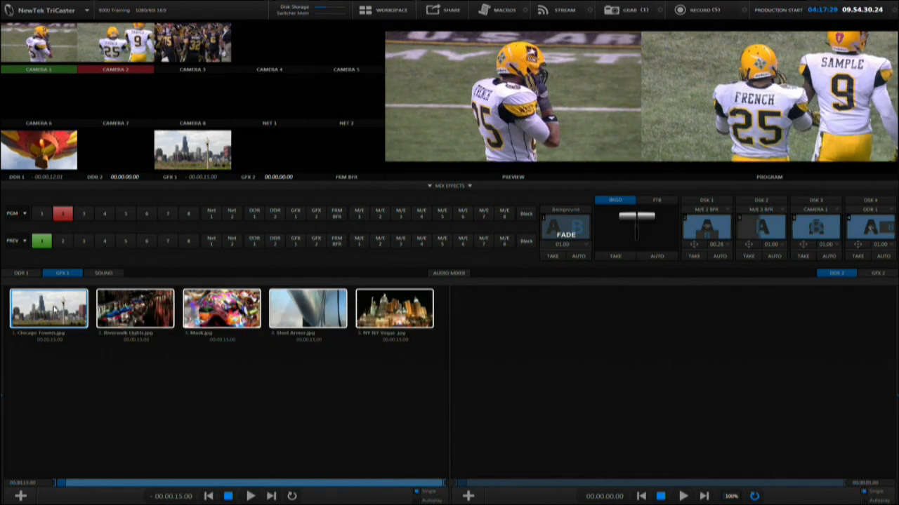
key("Delete")
Step: Add the range of stills from Chicago Towers through NY NY Vegas to the GFX 1 playlist
double_click(219, 367)
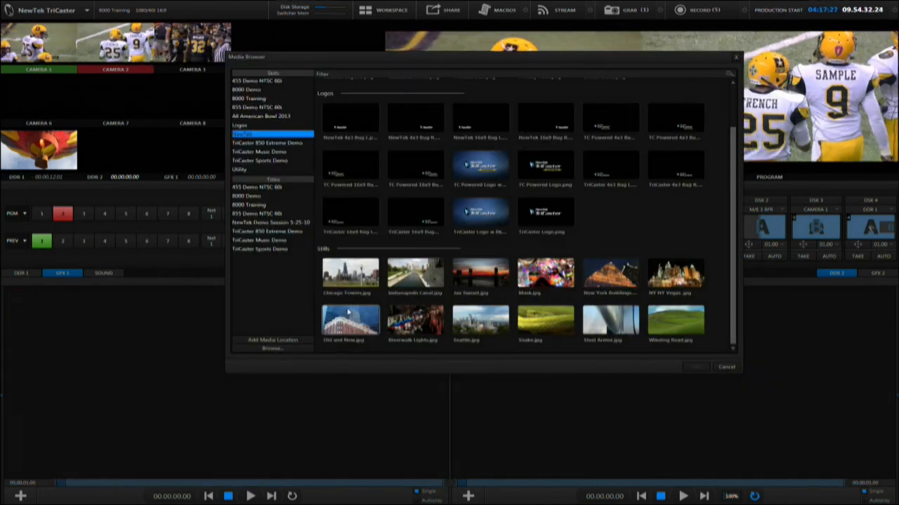
left_click(677, 281, "shift")
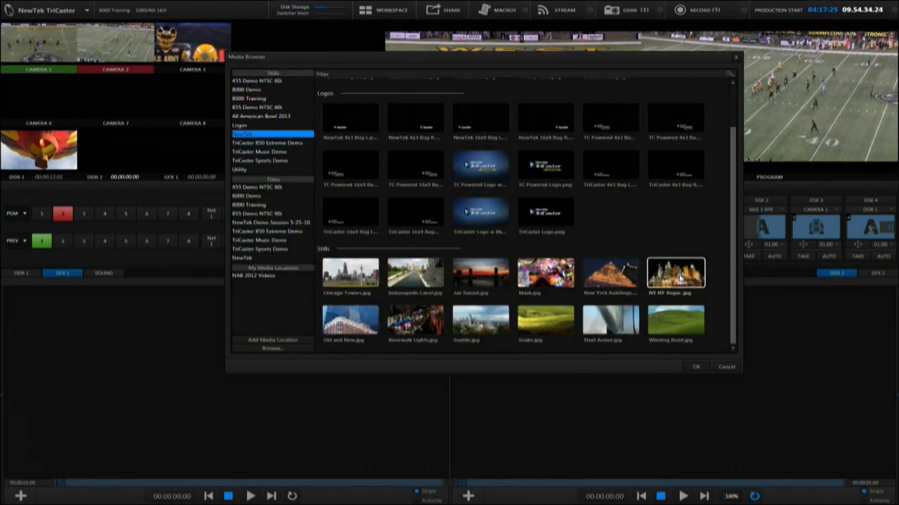
left_click(694, 366)
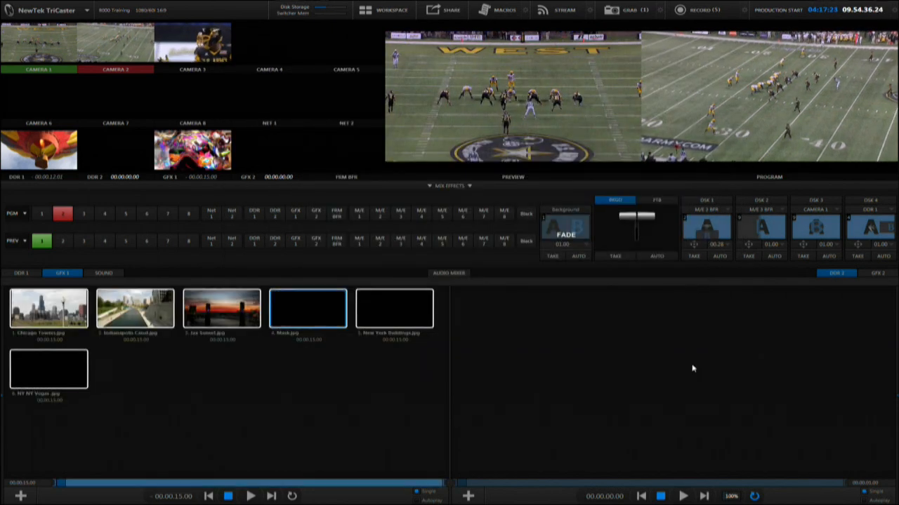
Step: Add the Disk 1 (D:) folder Video extras > NAB 2012 Videos as a new media location from the DDR 1 Media Browser
left_click(23, 273)
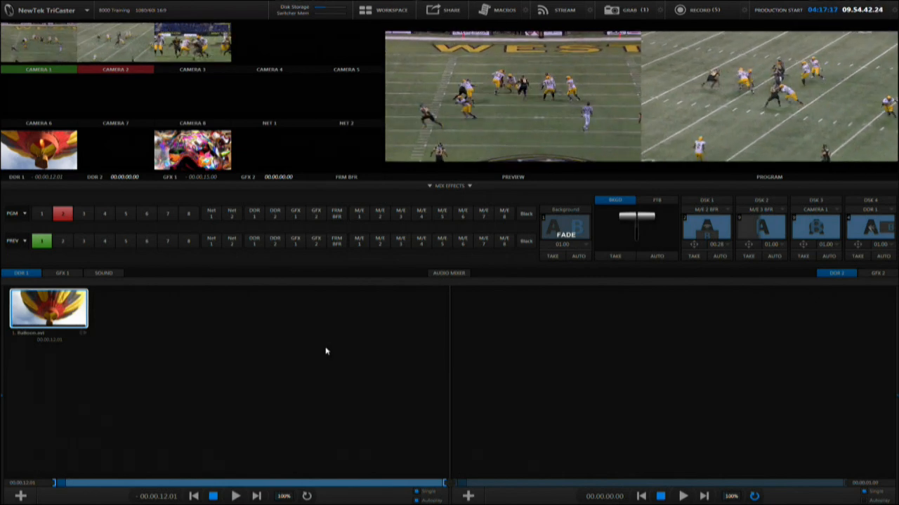
left_click(20, 495)
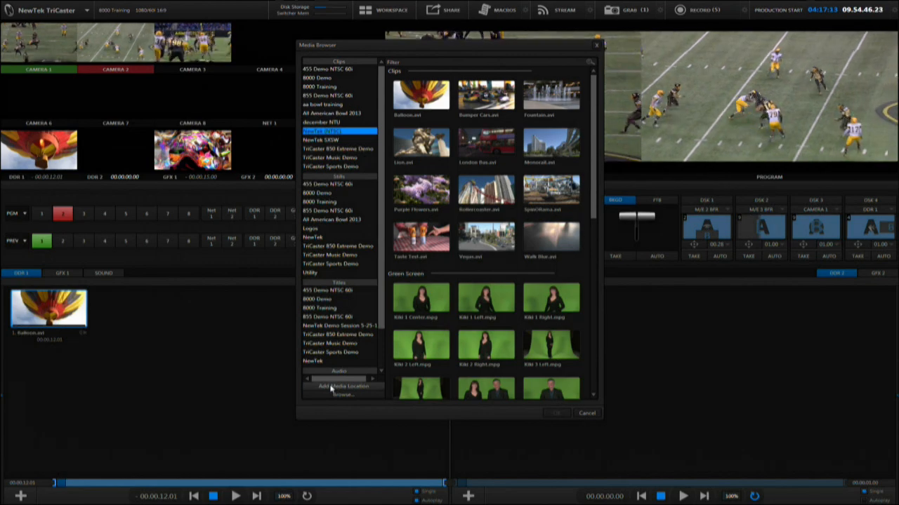
left_click(332, 387)
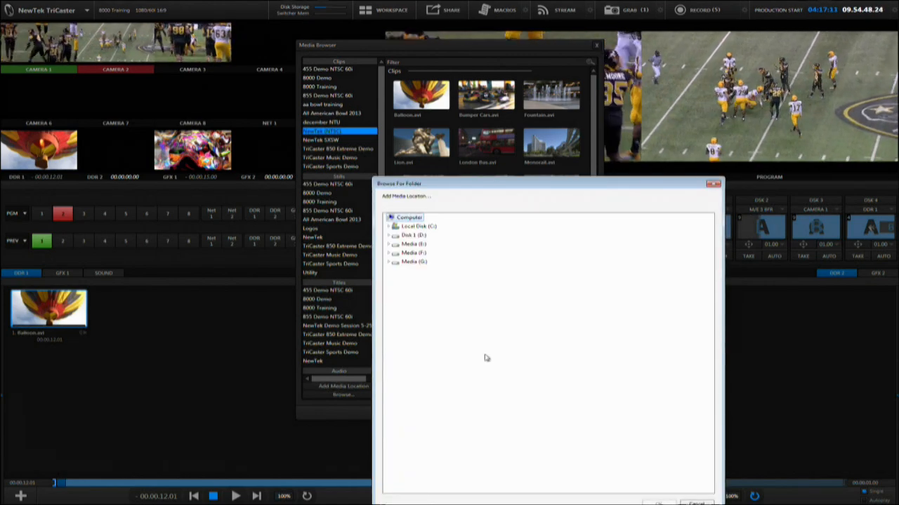
left_click(391, 236)
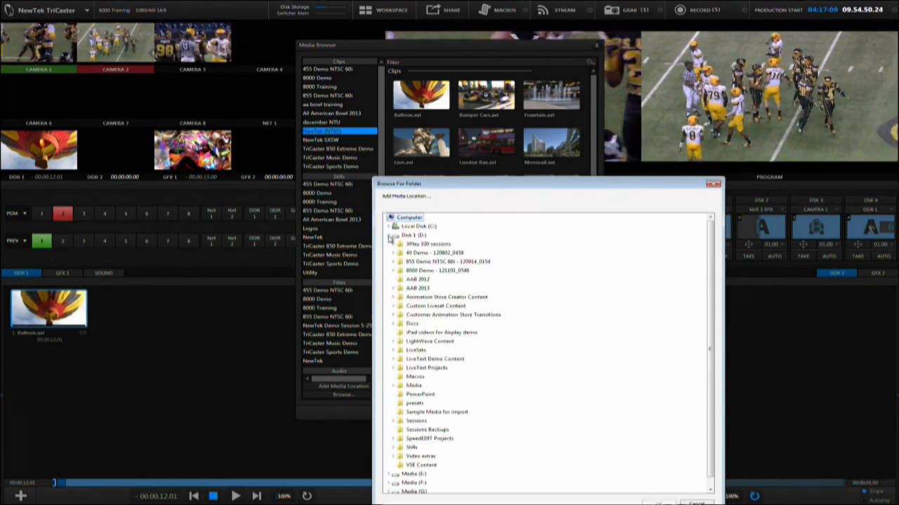
left_click(407, 413)
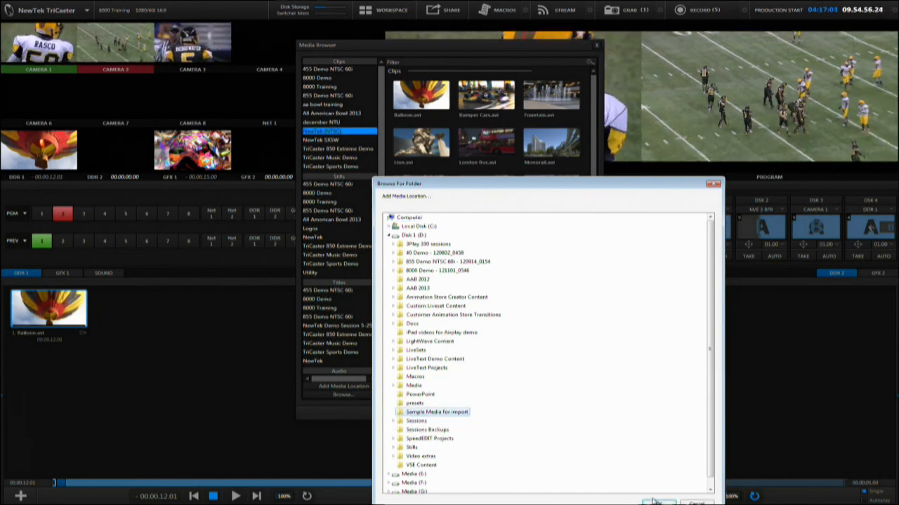
double_click(435, 457)
left_click(430, 466)
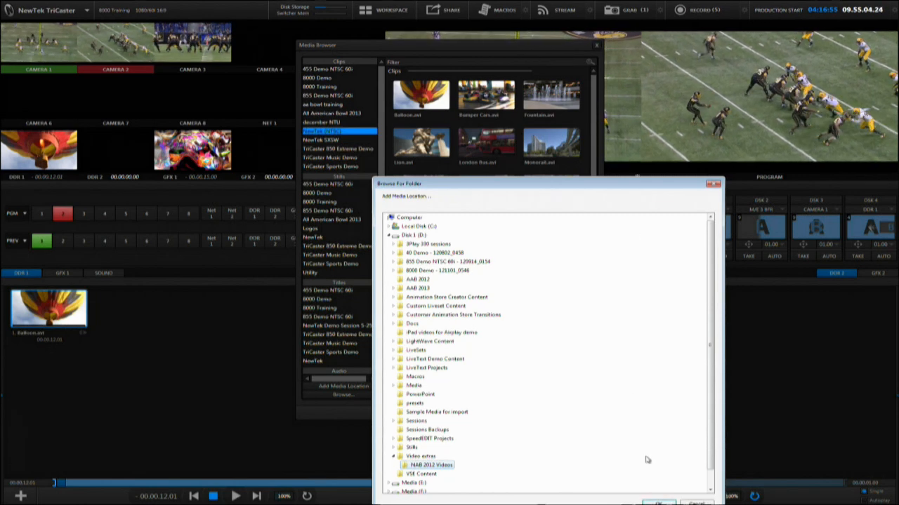
left_click(657, 502)
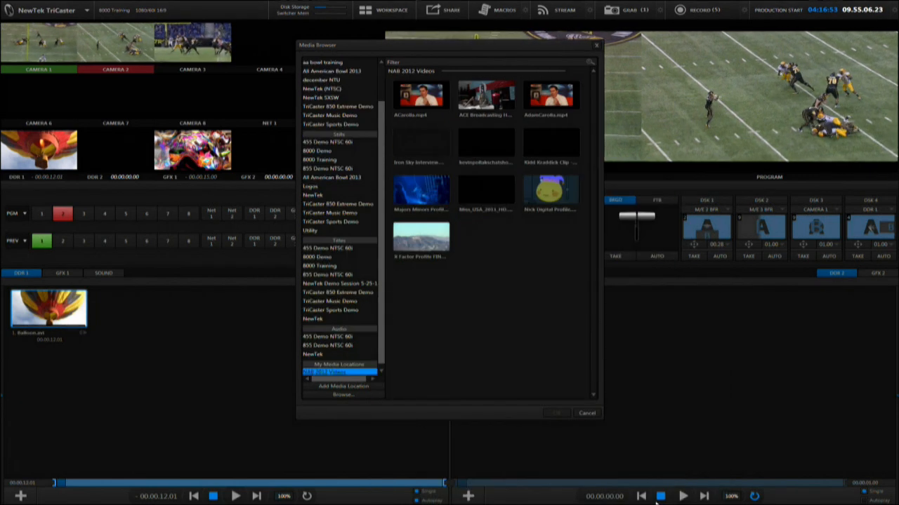
Step: Browse the Media (E:) drive's Media > Clips > 8000 Training > Capture folder from the DDR 1 Media Browser, then cancel
left_click_drag(381, 350, 380, 365)
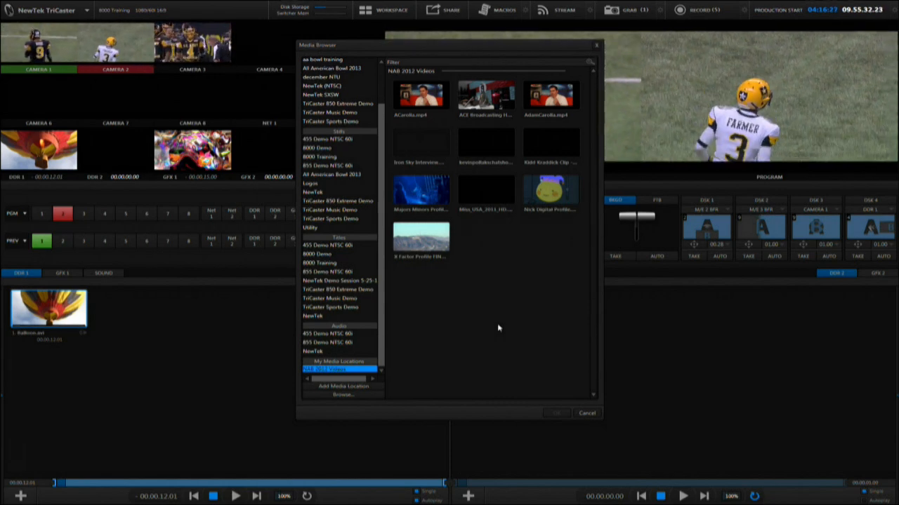
left_click_drag(381, 278, 372, 230)
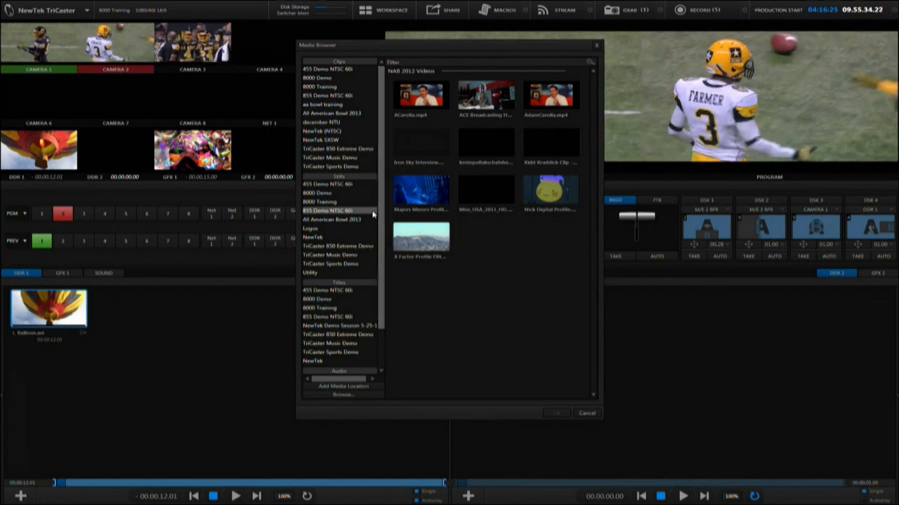
left_click(343, 396)
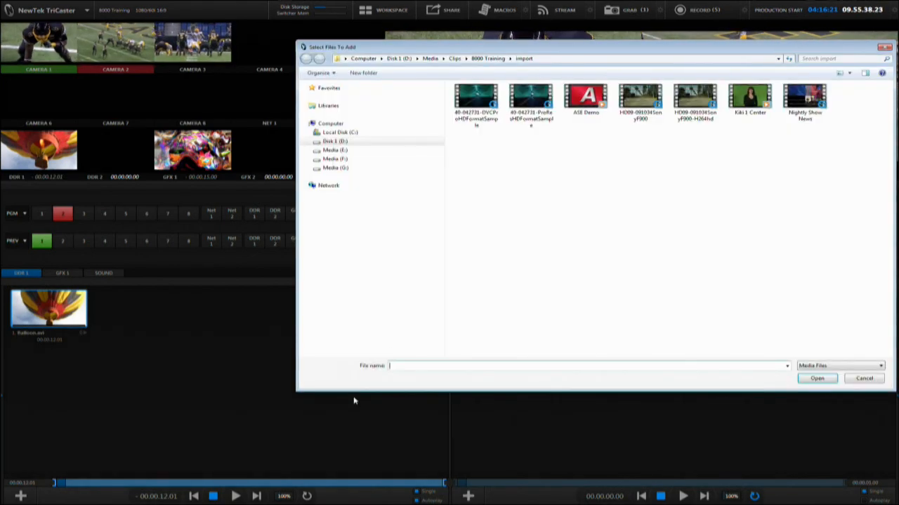
left_click(379, 150)
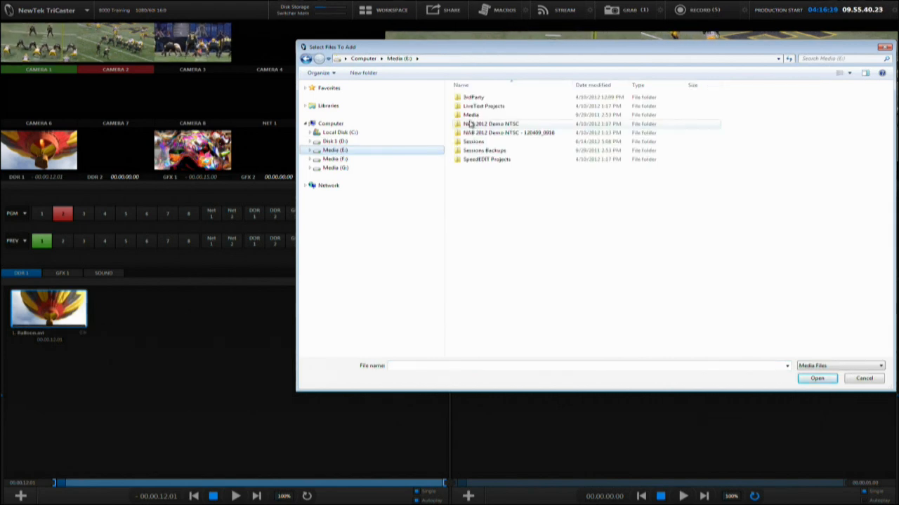
double_click(471, 114)
double_click(476, 98)
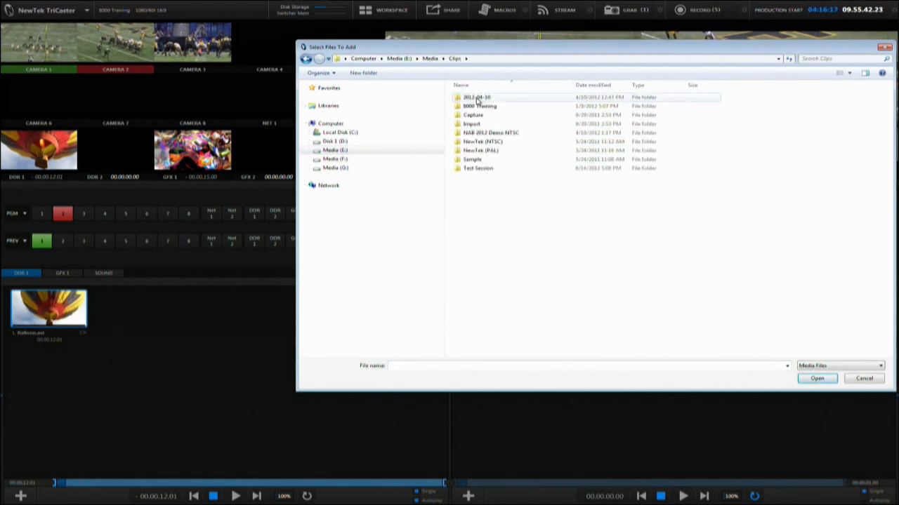
double_click(479, 106)
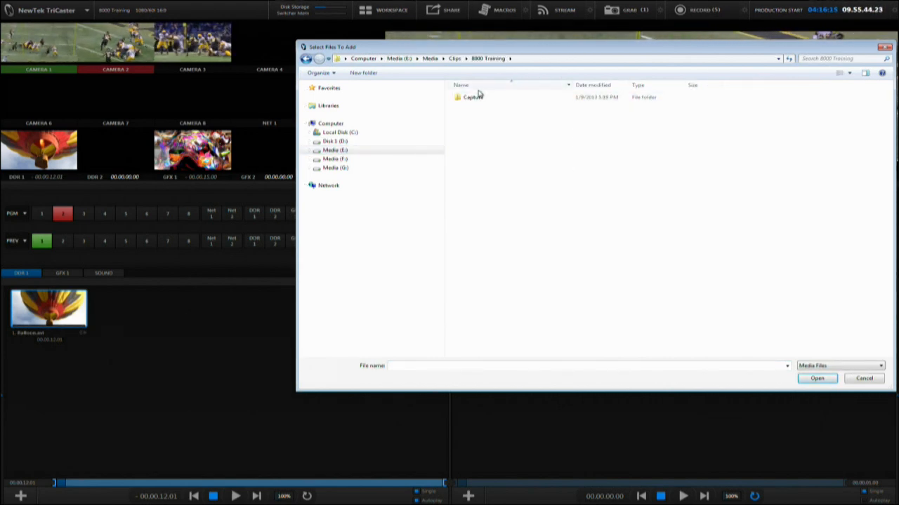
double_click(477, 99)
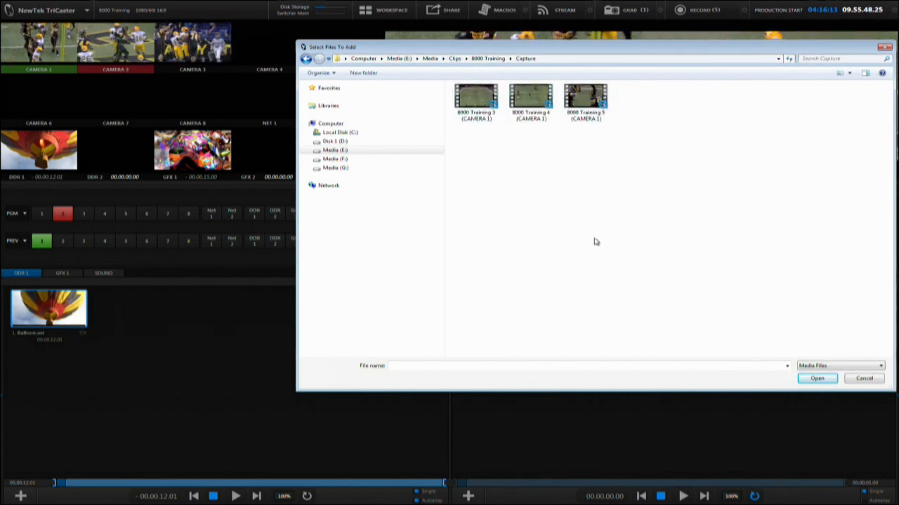
left_click(863, 379)
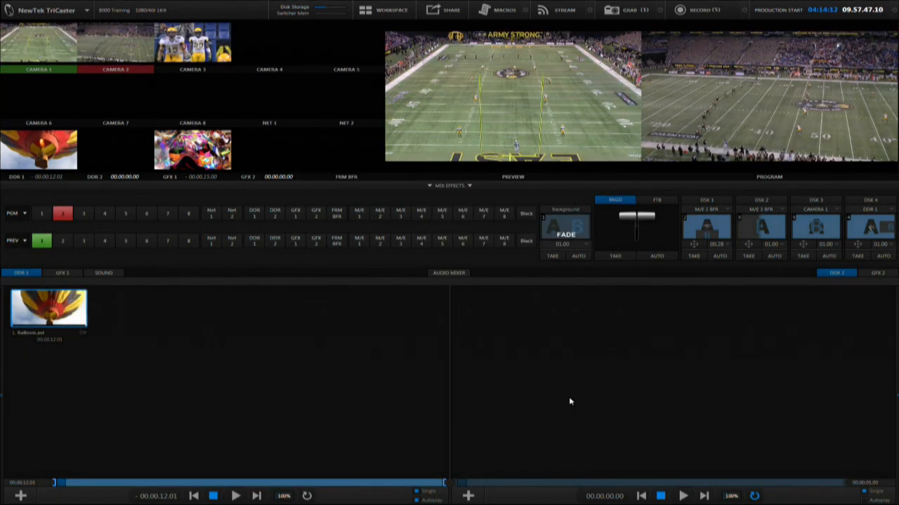
Step: Copy the 00Intro clip from FreeAgent GoFlex Drive (H:) > 8000 training clips > Script Read via the DDR 1 Browse dialog
left_click(21, 497)
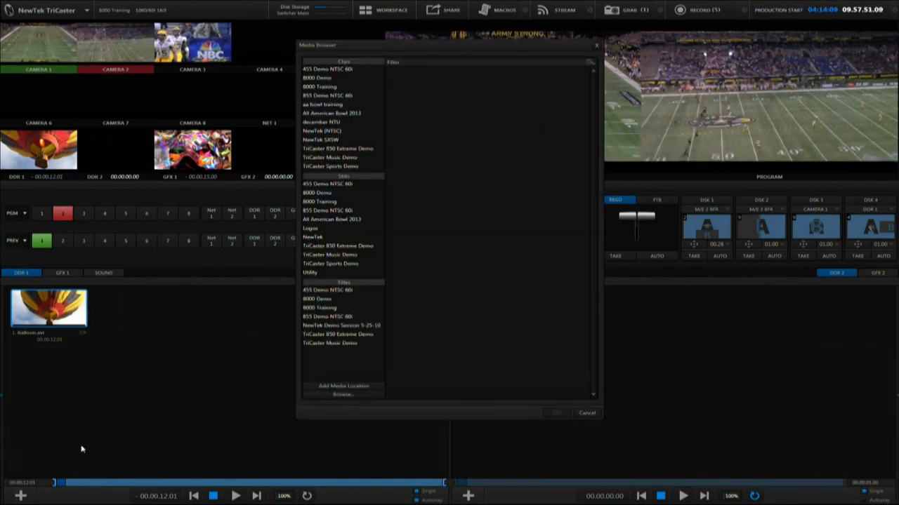
left_click(328, 396)
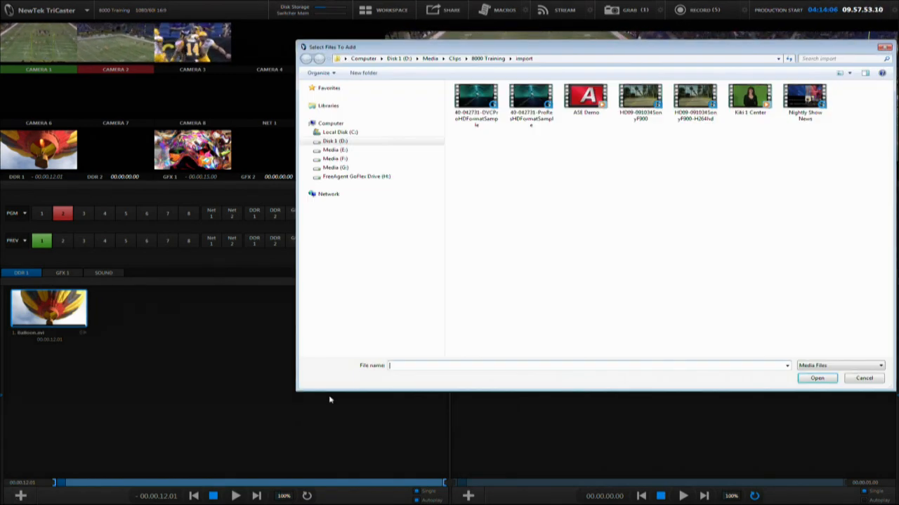
left_click(365, 179)
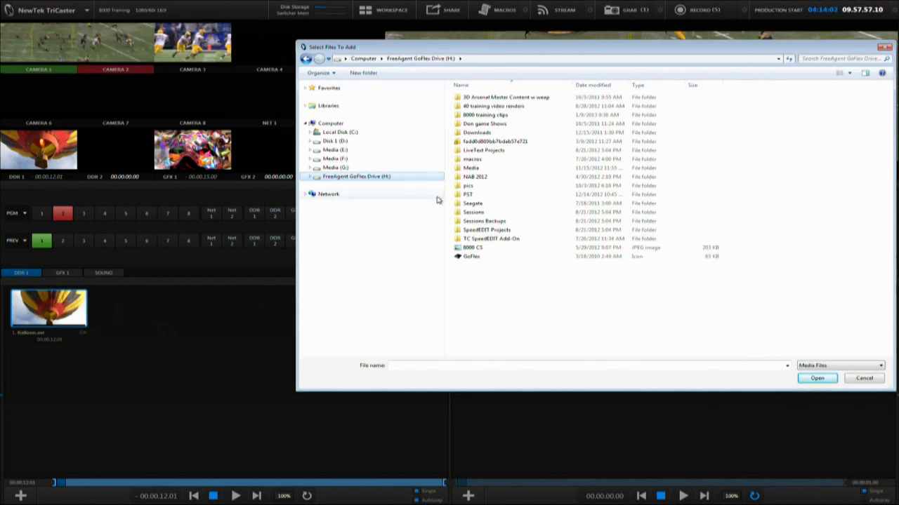
double_click(458, 115)
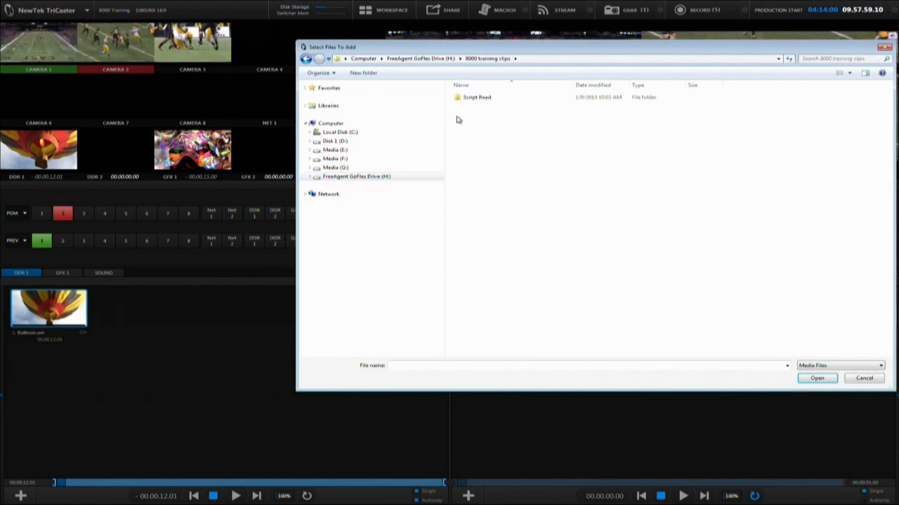
double_click(460, 99)
left_click(468, 109)
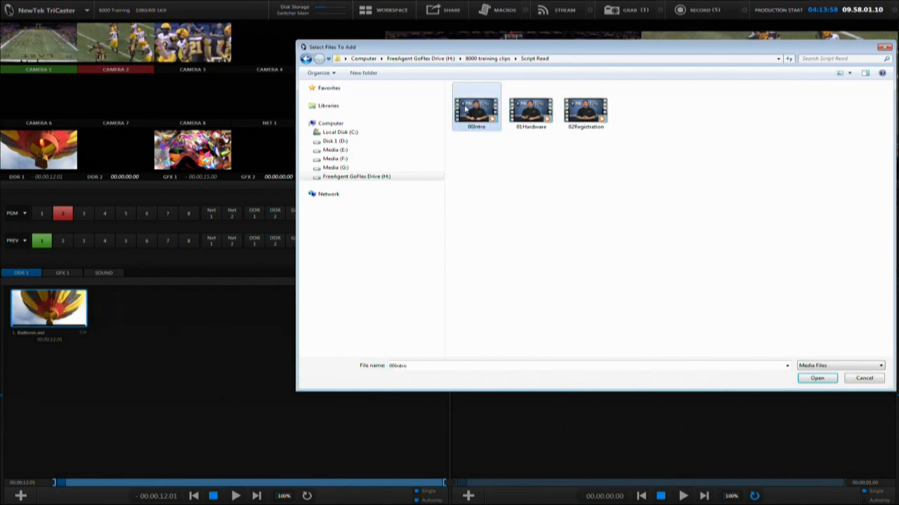
right_click(468, 109)
left_click(484, 178)
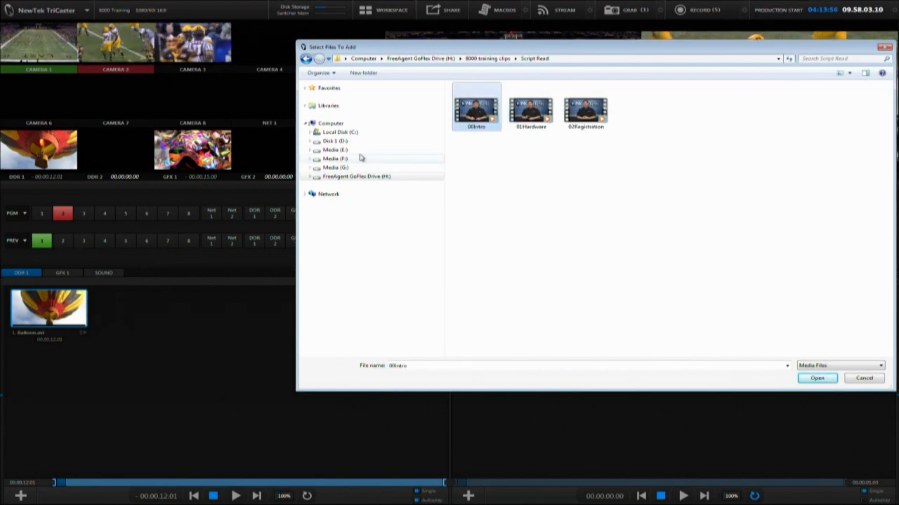
Step: Paste the clip into Disk 1 (D:) Media > Clips > 8000 Training > import and open it into the DDR 1 playlist
left_click(331, 142)
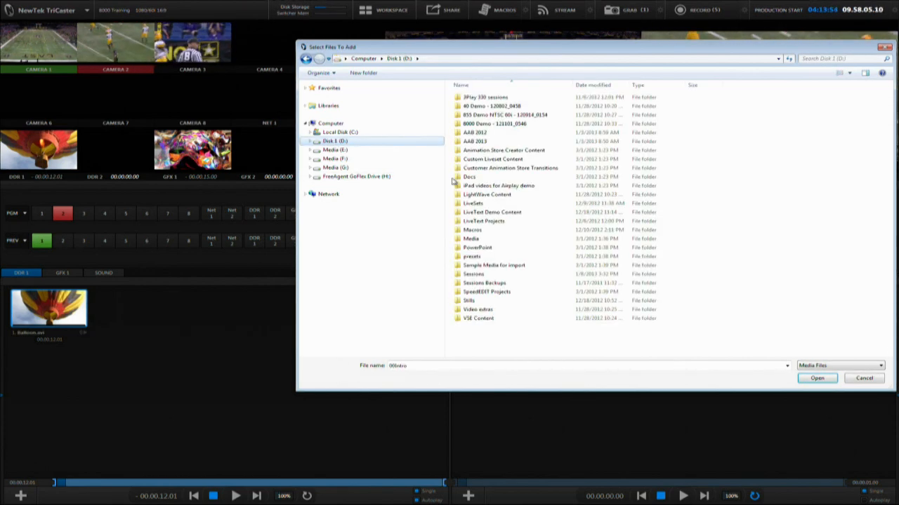
double_click(464, 239)
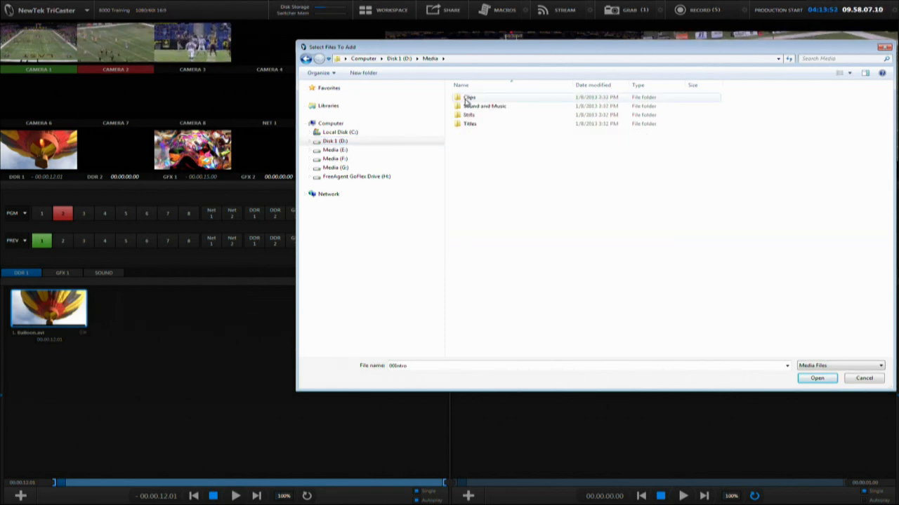
left_click(467, 98)
double_click(466, 98)
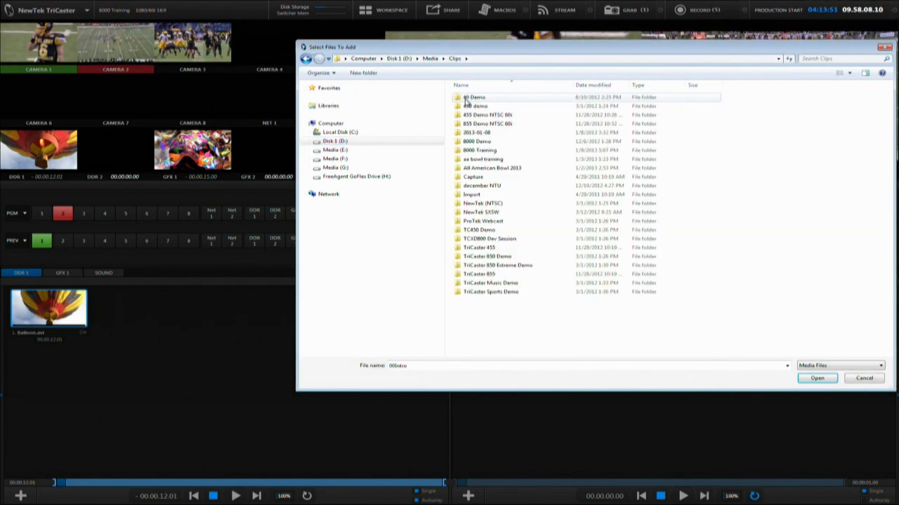
double_click(482, 152)
double_click(485, 133)
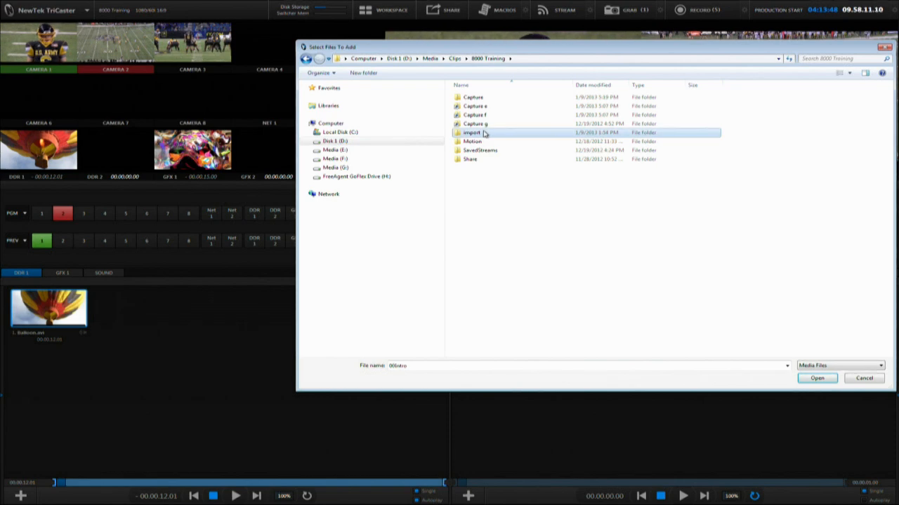
right_click(551, 175)
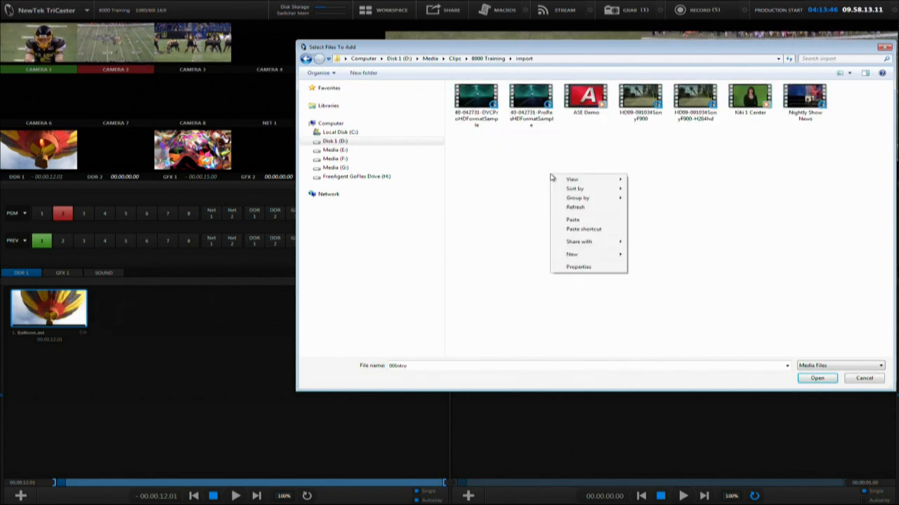
left_click(573, 221)
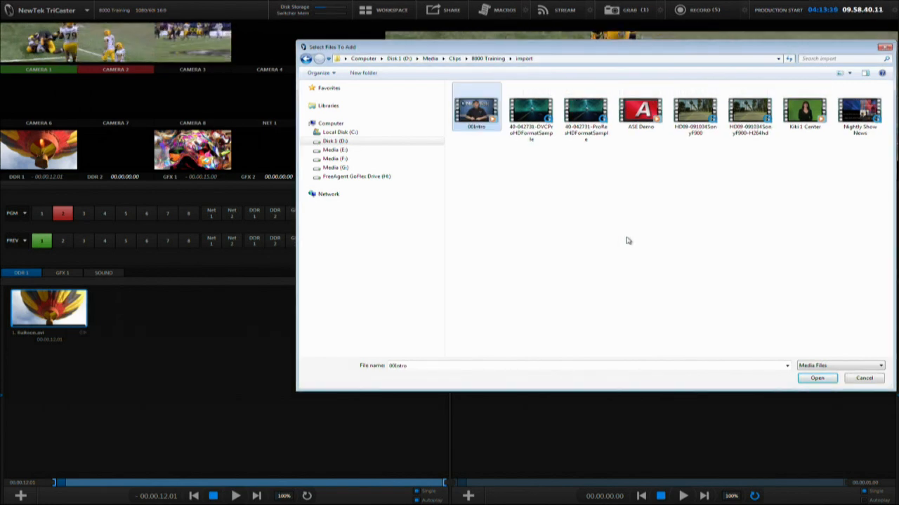
left_click(817, 378)
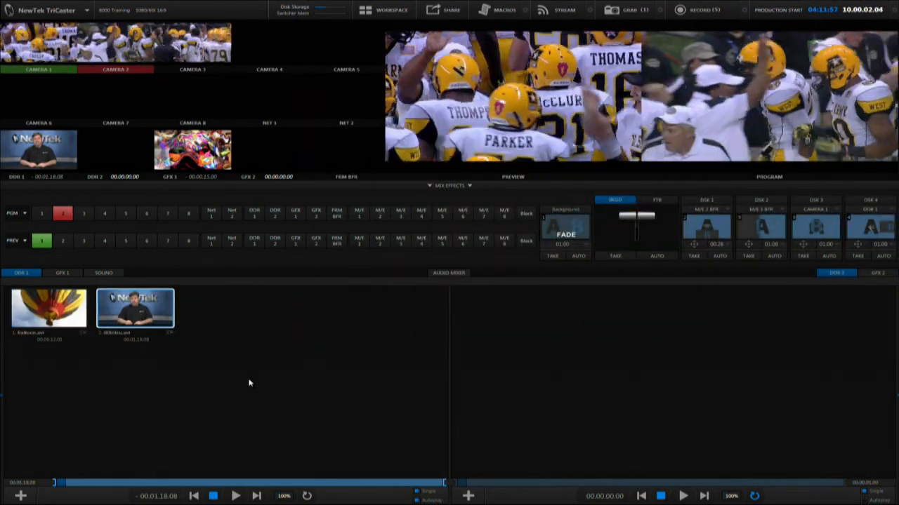
Step: Review the 8000 Training clips location in the DDR 1 Media Browser, then close it
left_click(27, 497)
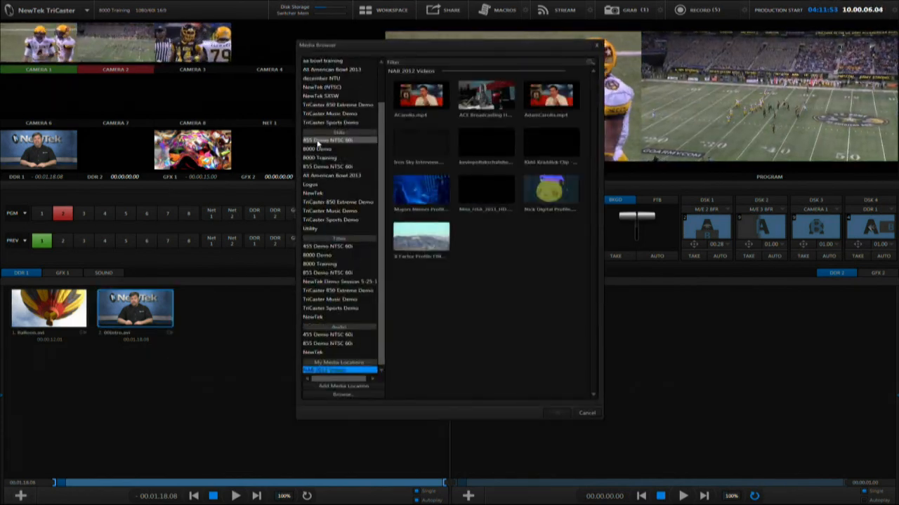
scroll(318, 133, "up", 3)
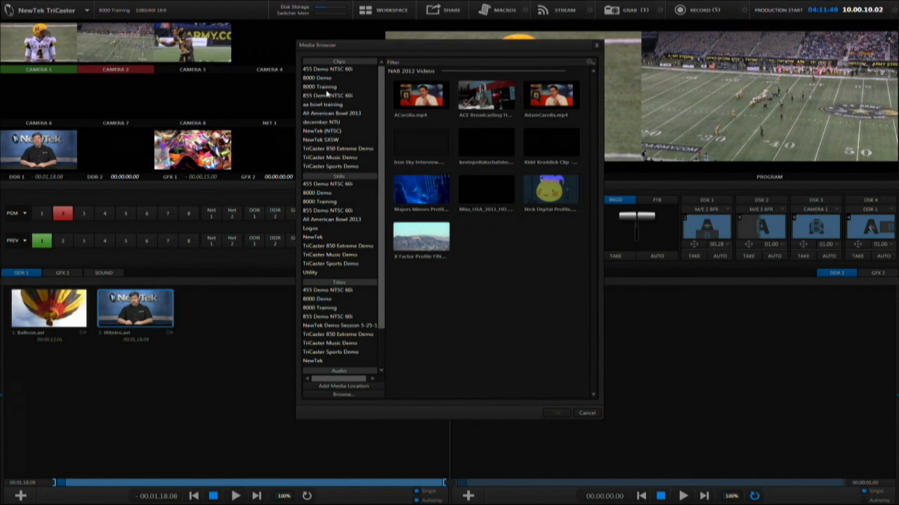
left_click(325, 88)
left_click_drag(597, 224, 592, 369)
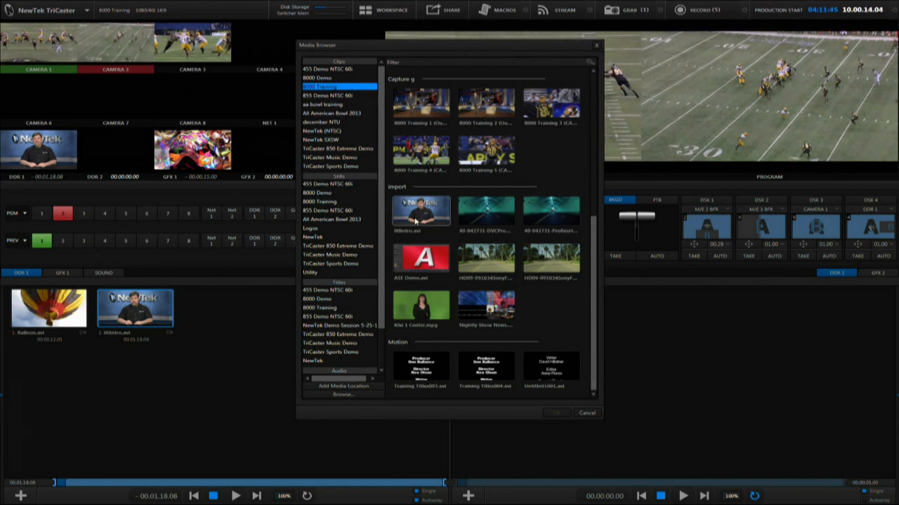
left_click(586, 413)
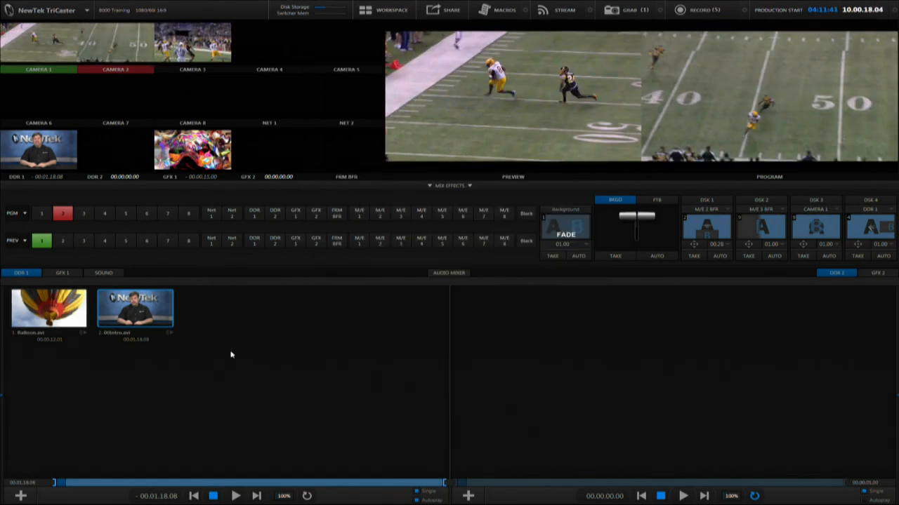
Step: Delete the 00Intro clip from the DDR 1 playlist
key("Delete")
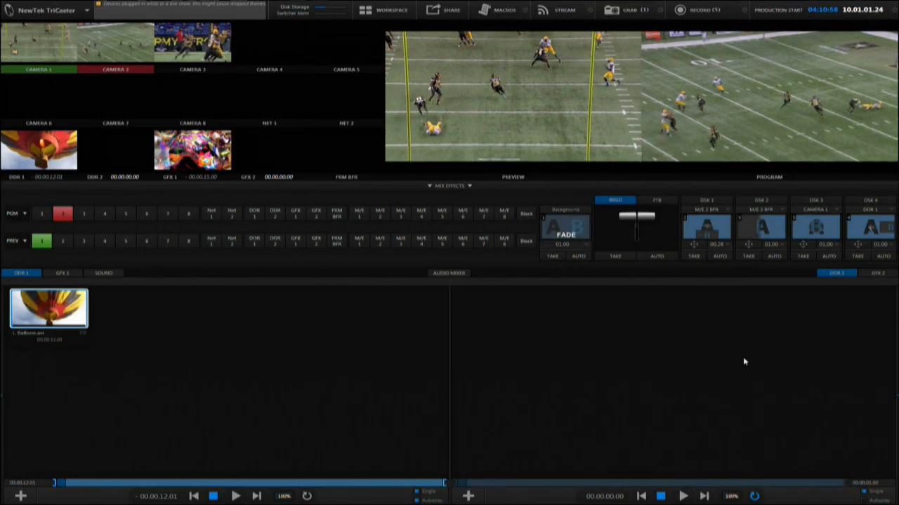
Step: Filter the GFX 2 Media Browser for helix and add titles Helix 001 through Helix 015 to the GFX 2 playlist
left_click(871, 274)
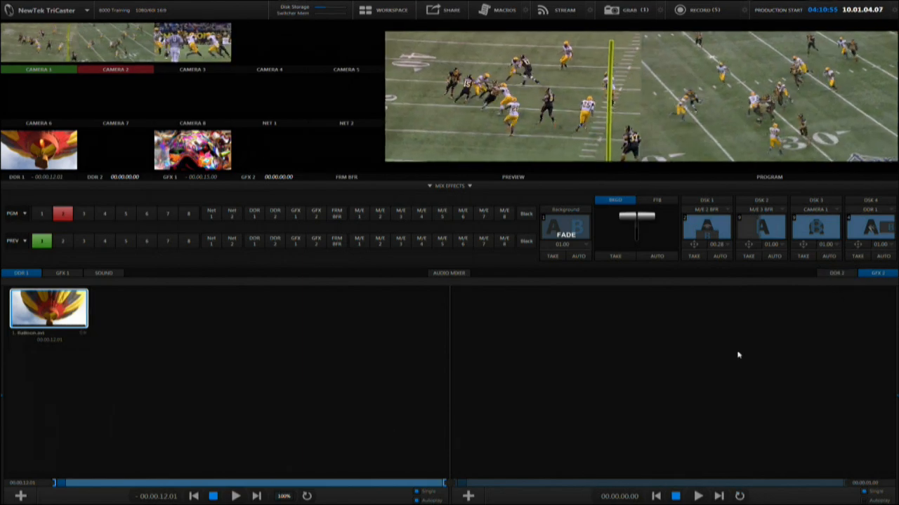
left_click(466, 495)
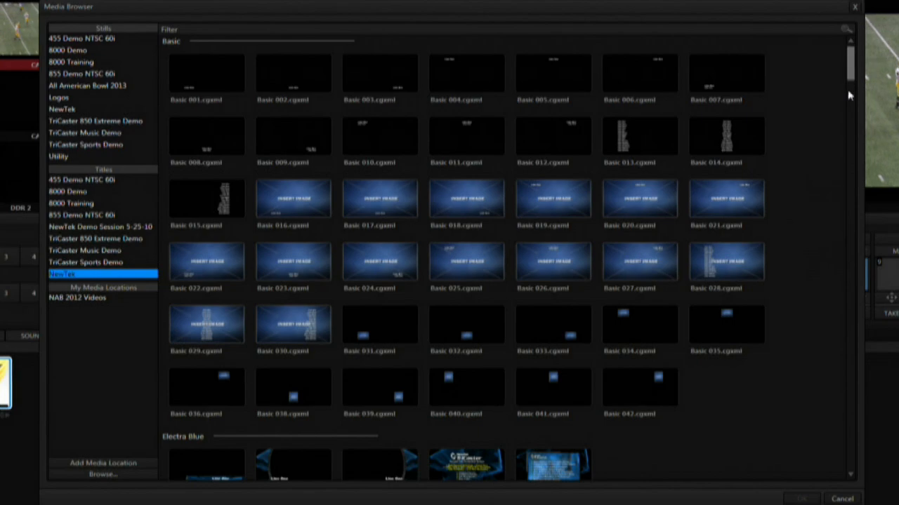
mouse_move(852, 77)
left_mouse_down()
mouse_move(856, 227)
mouse_move(884, 333)
mouse_move(879, 102)
mouse_move(865, 69)
left_mouse_up()
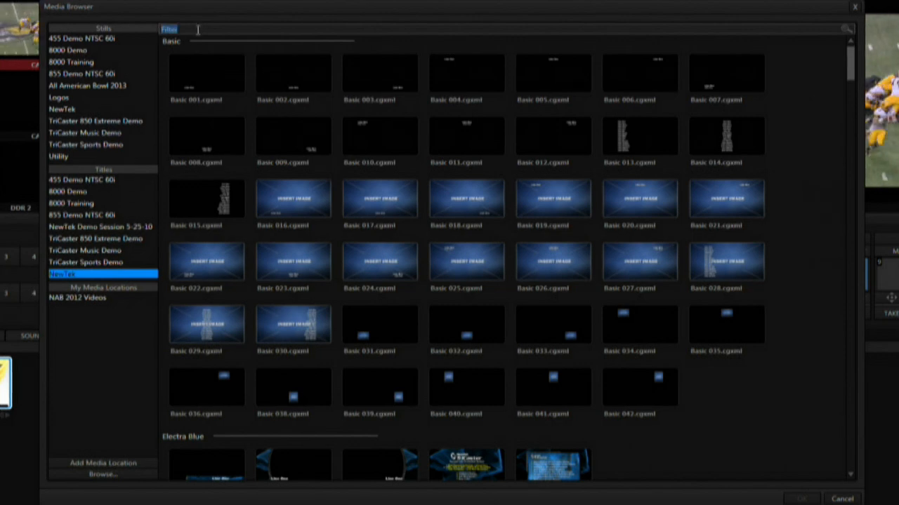
type("helix")
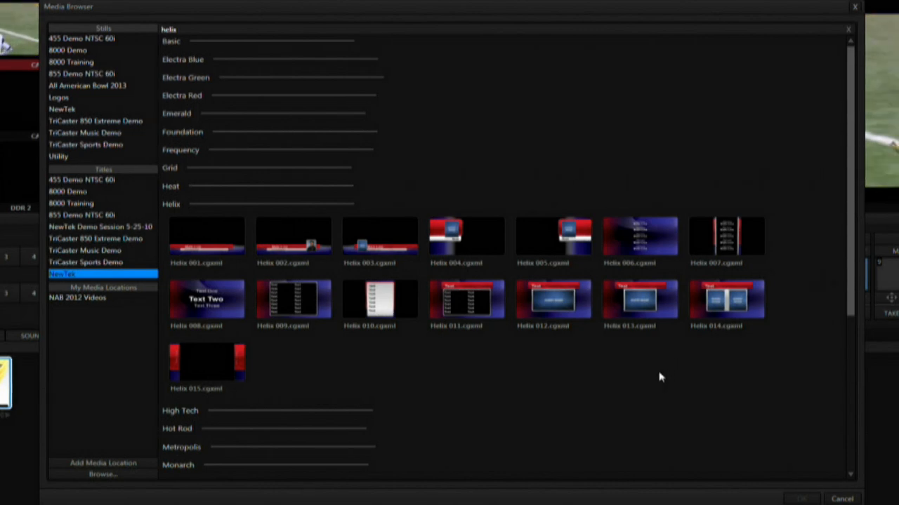
left_click(203, 233)
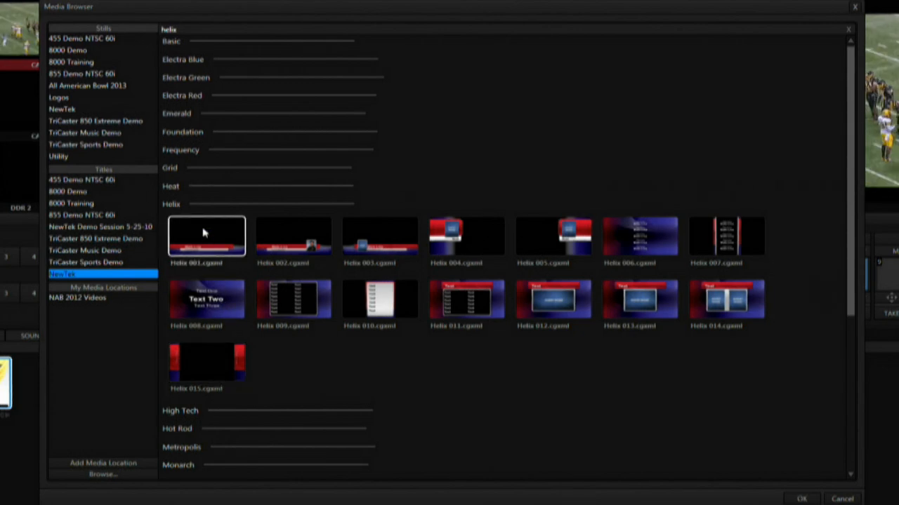
left_click(208, 357, "shift")
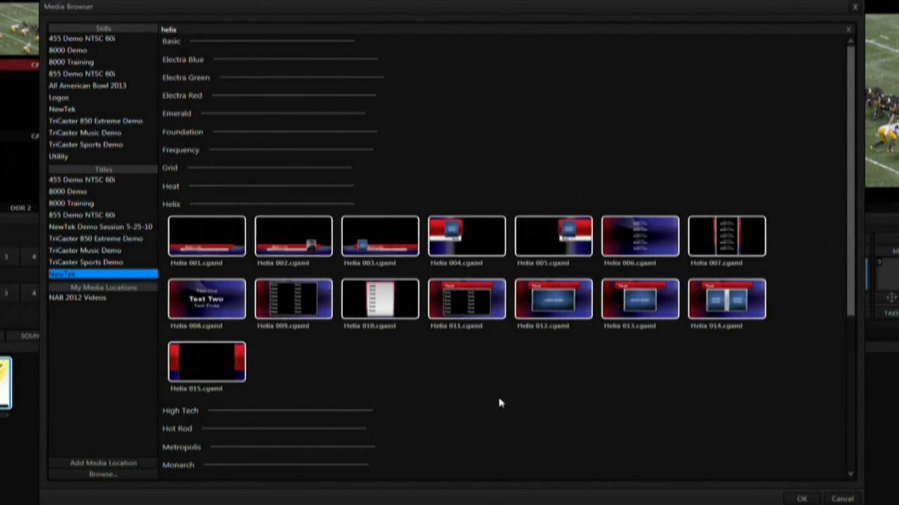
left_click(800, 499)
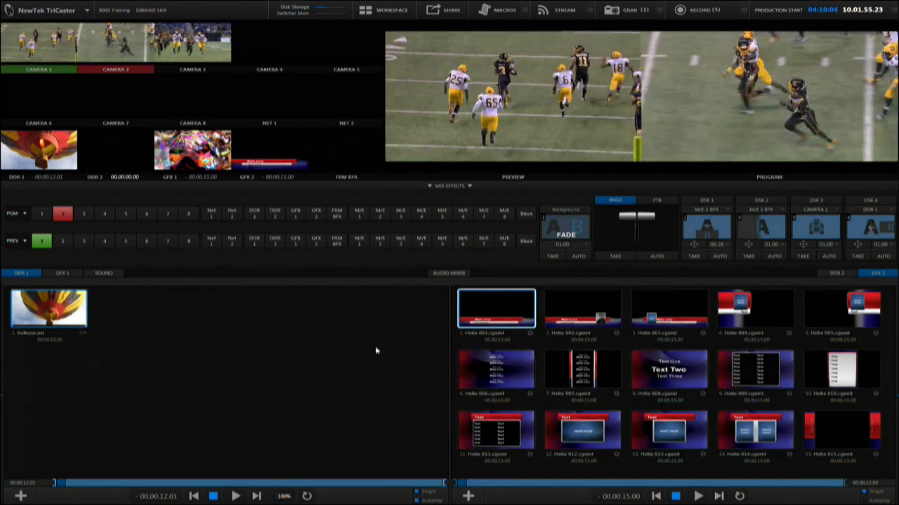
Step: Open the Helix 003 title in the title editor, enlarge the editor, and replace Main Line with a presenter's name
left_click(704, 333)
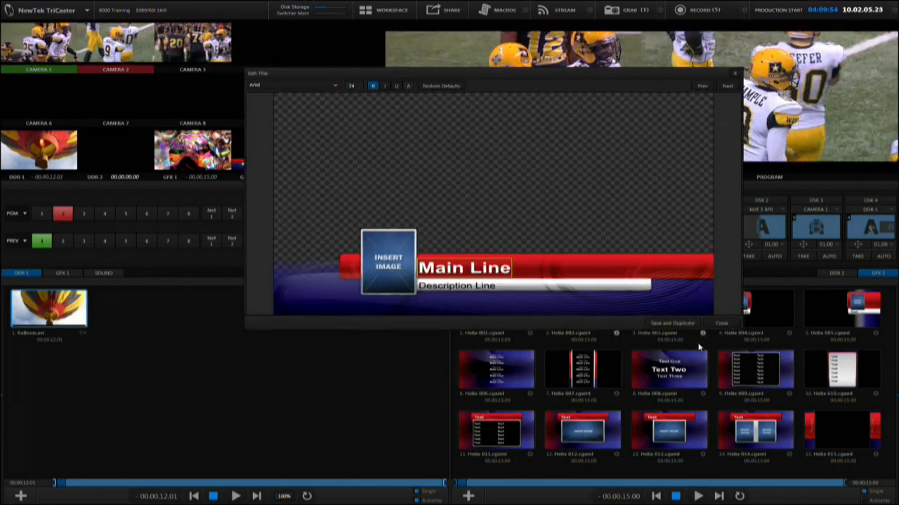
left_click_drag(739, 328, 766, 419)
left_click(430, 322)
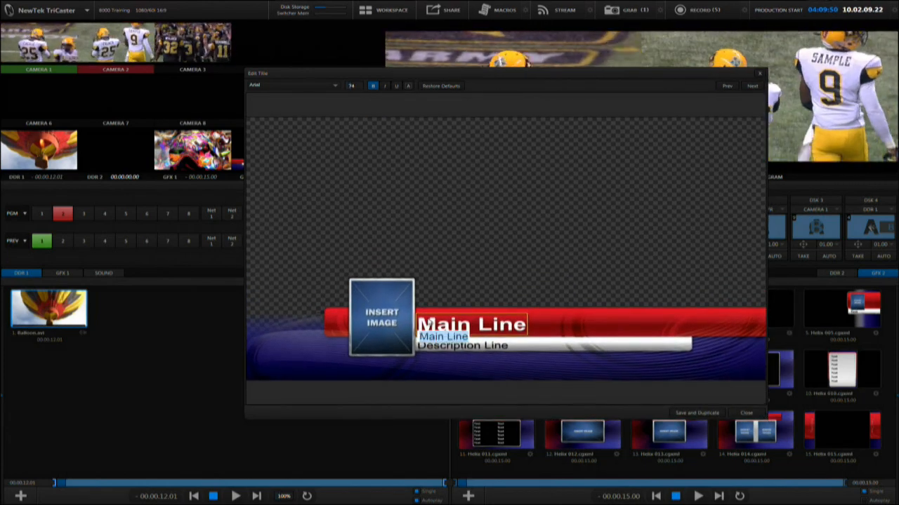
key("BackSpace")
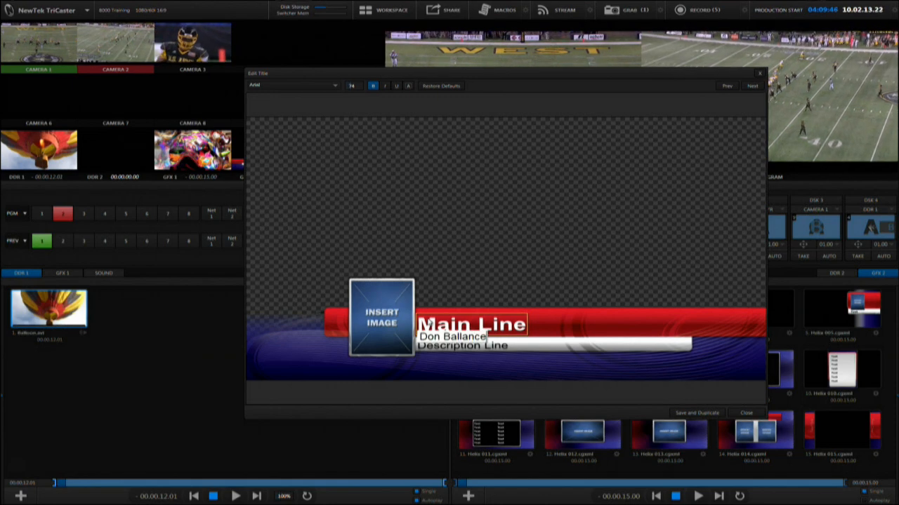
key("Return")
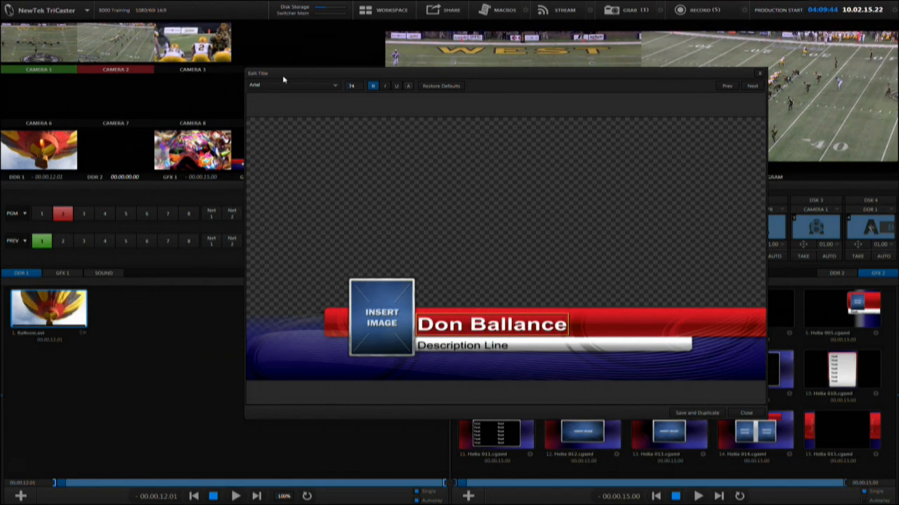
Step: Try Arial Black, a larger size and the style toggles on the main line, then restore the default text settings
left_click(335, 87)
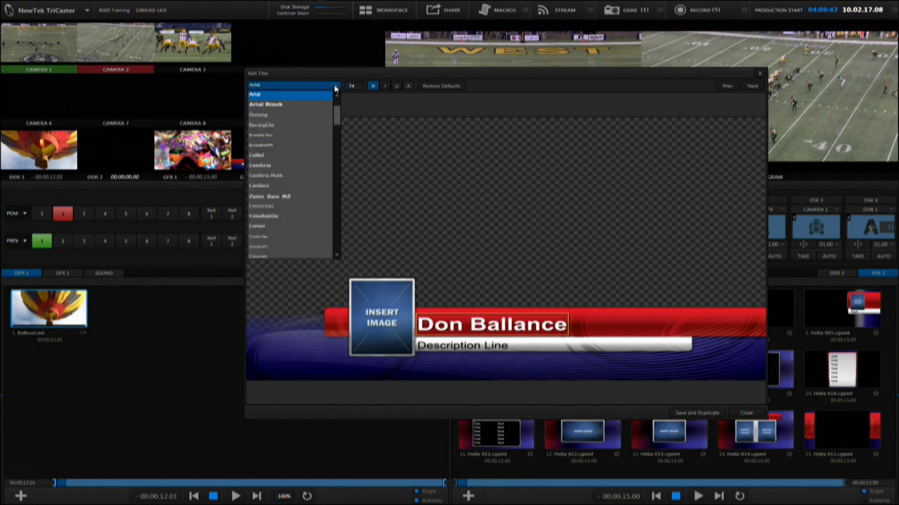
left_click(302, 106)
left_click_drag(354, 87, 356, 86)
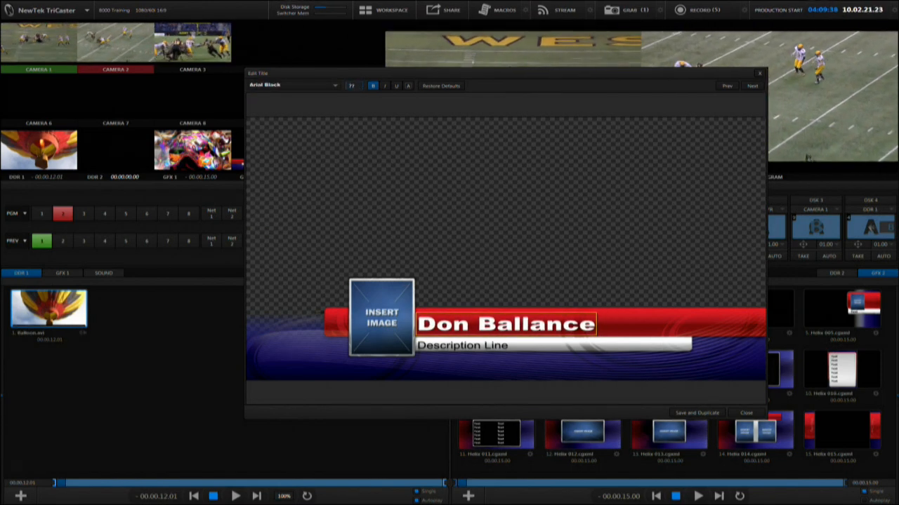
left_click(385, 87)
left_click(396, 87)
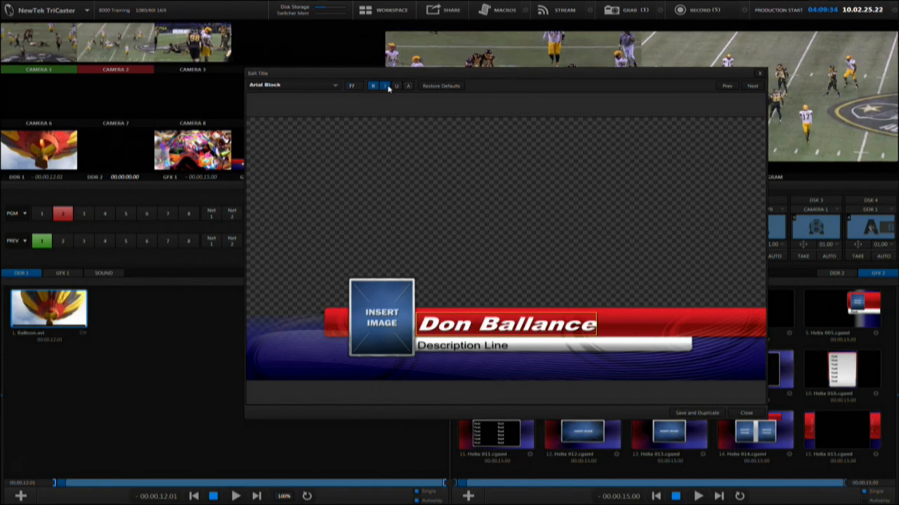
left_click(385, 87)
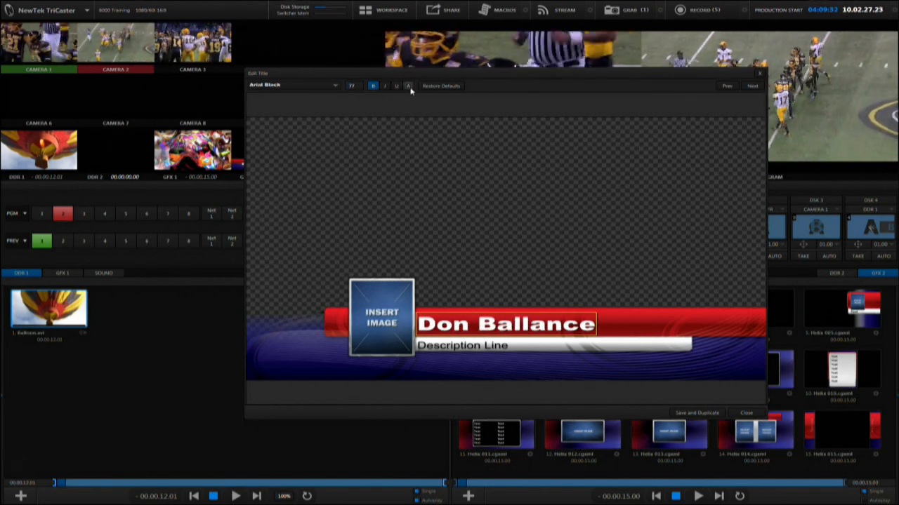
left_click(409, 86)
left_click(409, 86)
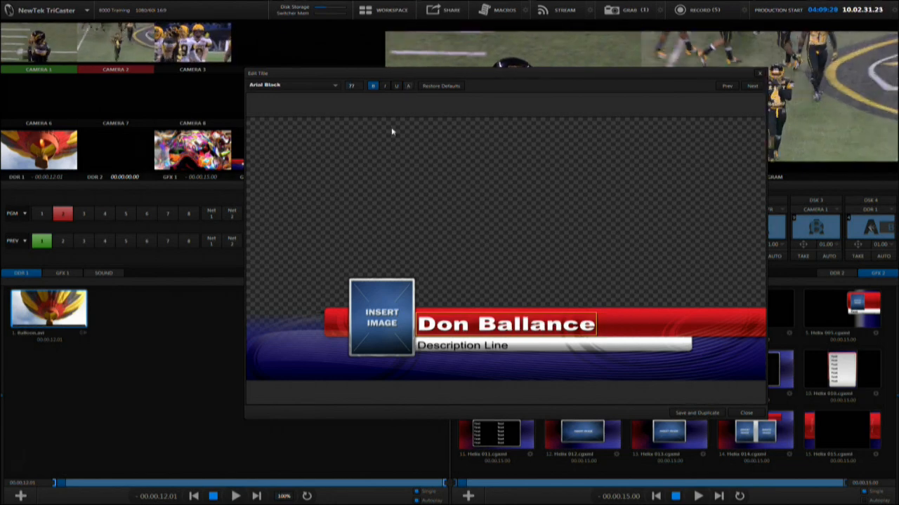
left_click(435, 88)
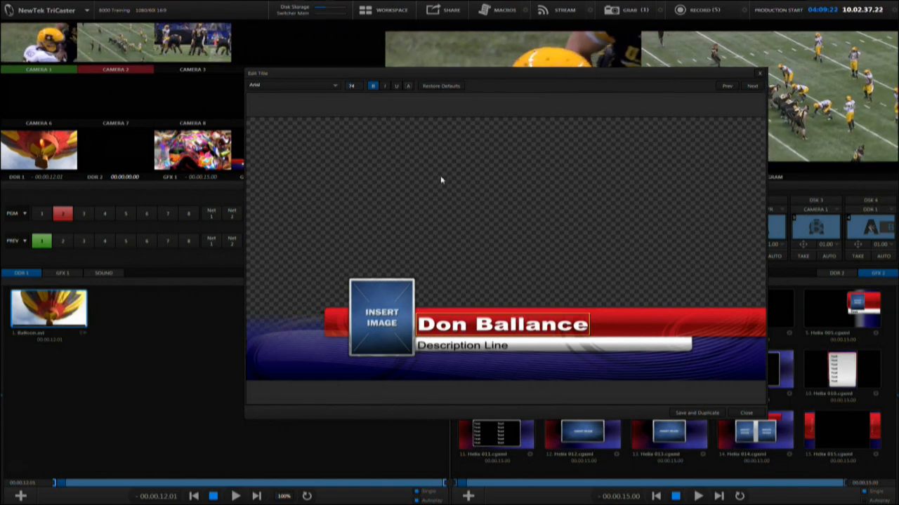
Step: Step to the previous title and back, then replace Description Line with NewTek
left_click(729, 87)
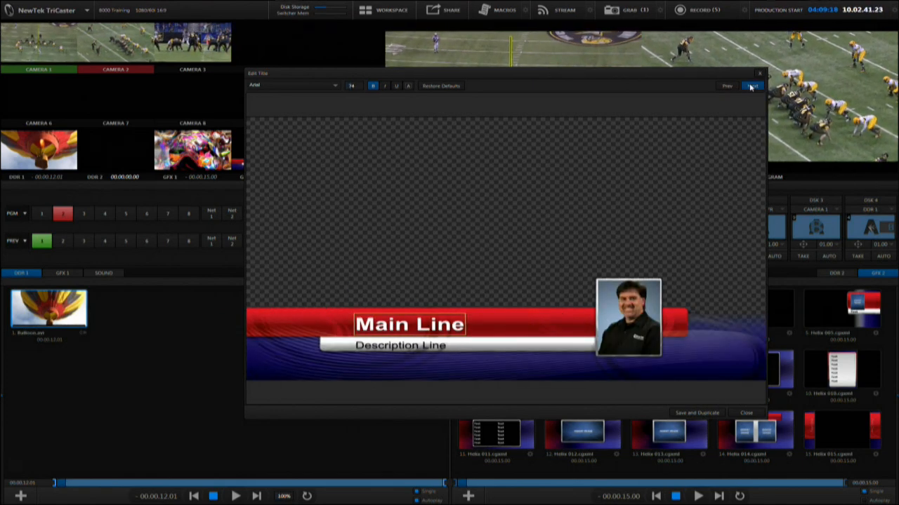
left_click(752, 86)
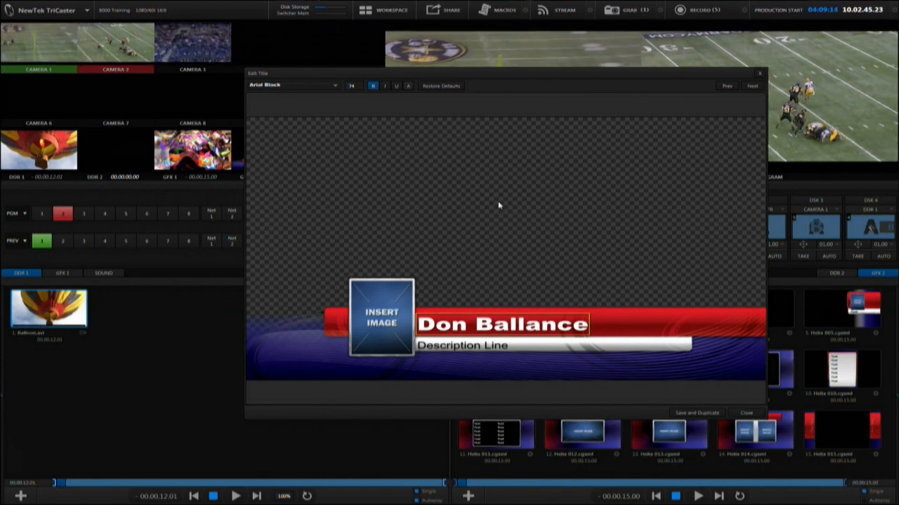
left_click(481, 347)
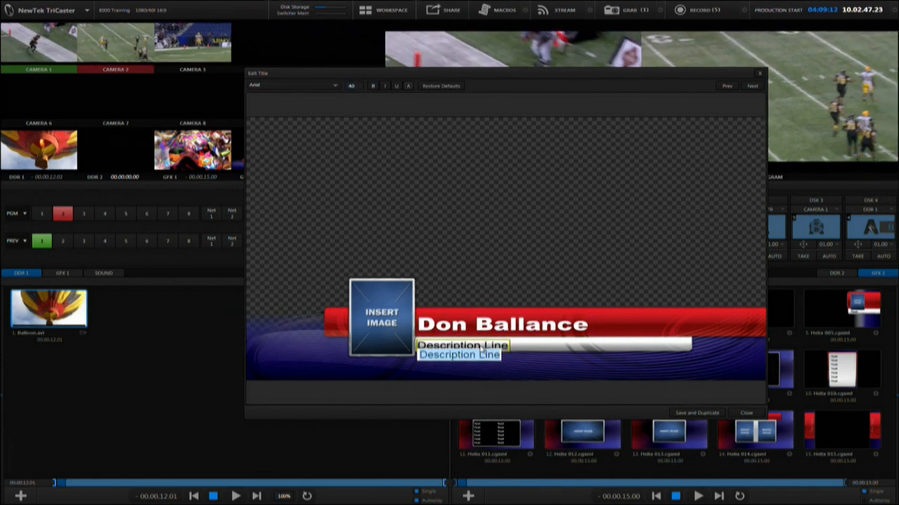
type("NewTek")
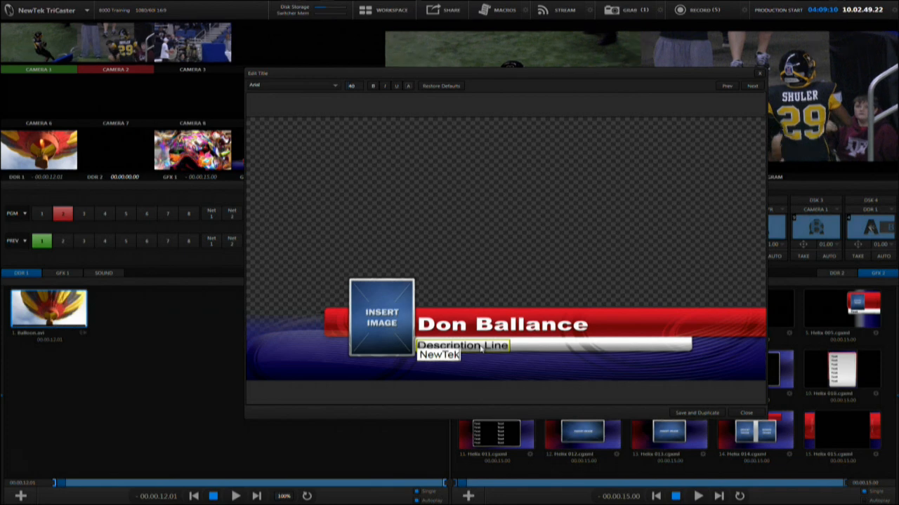
key("Return")
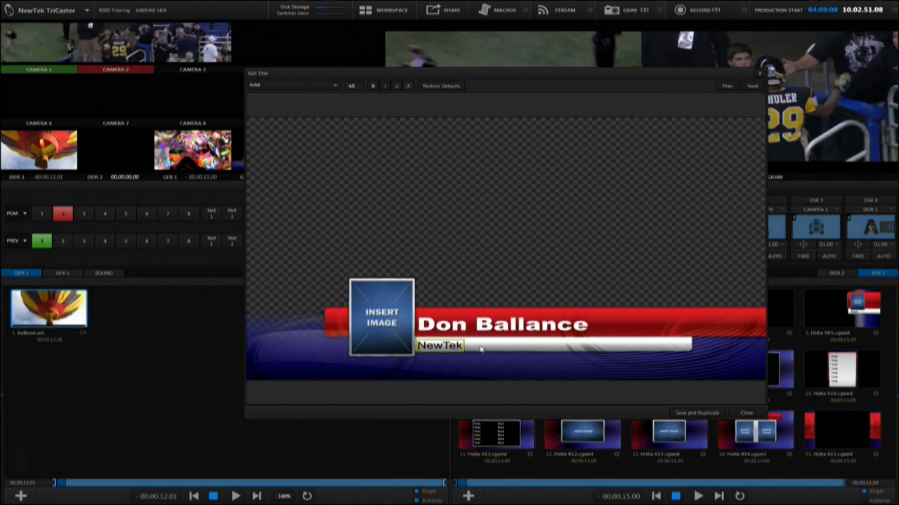
Step: Insert the presenter's portrait image from the 8000 Demo stills into the image placeholder
left_click(389, 321)
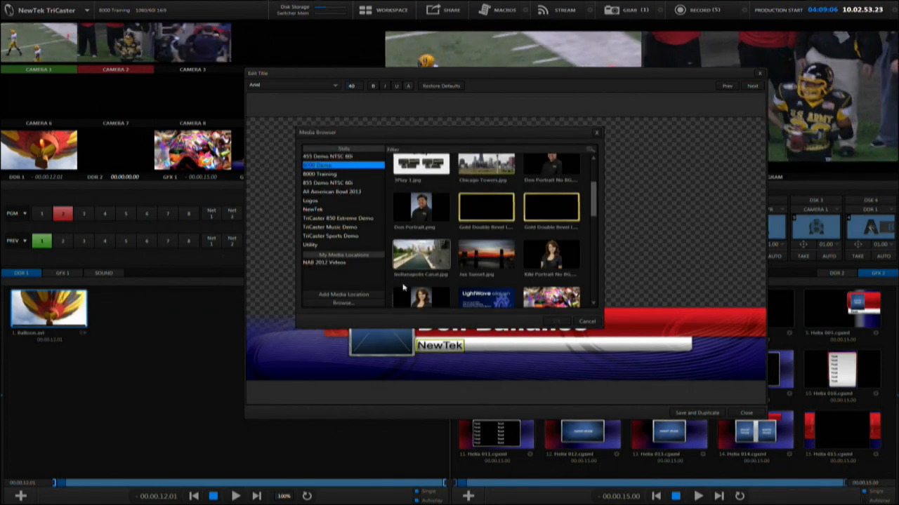
left_click(416, 211)
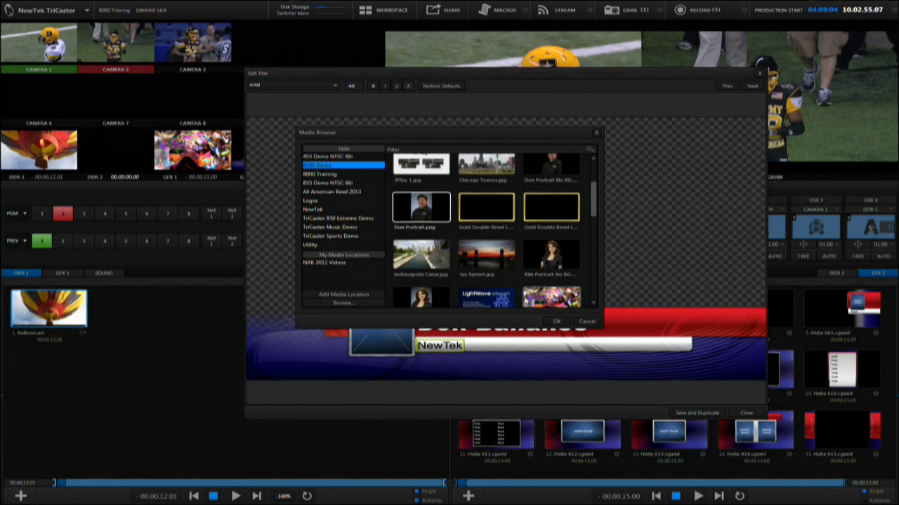
left_click(556, 321)
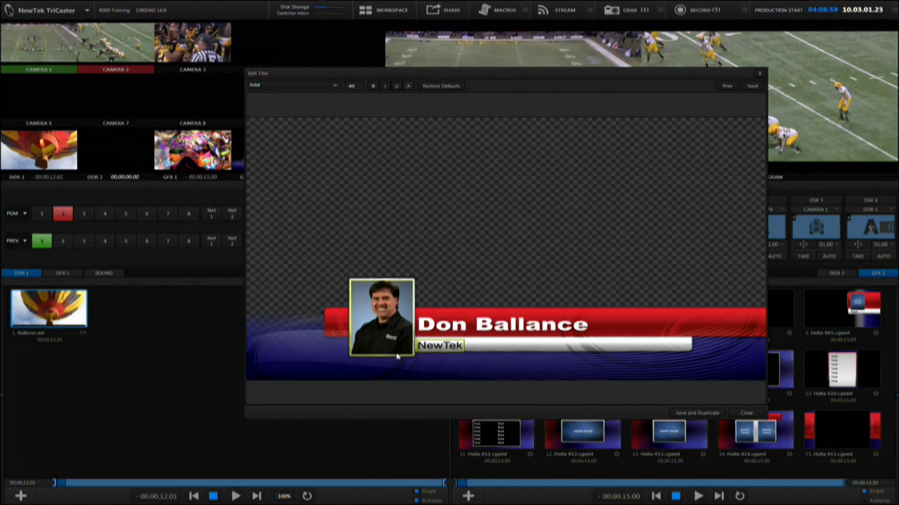
Step: Switch the photo between the Stretch, Fill Area and Show All Image fit modes
right_click(393, 330)
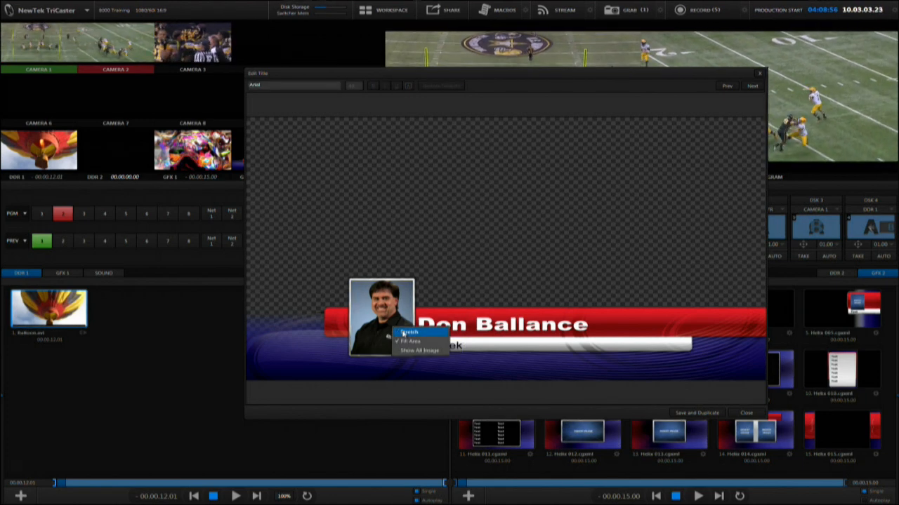
left_click(408, 332)
right_click(401, 328)
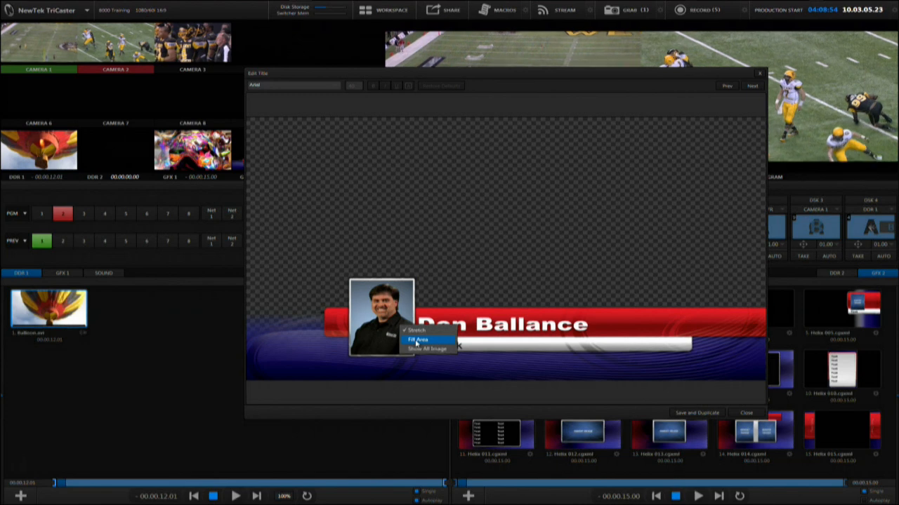
left_click(417, 342)
right_click(396, 321)
left_click(414, 342)
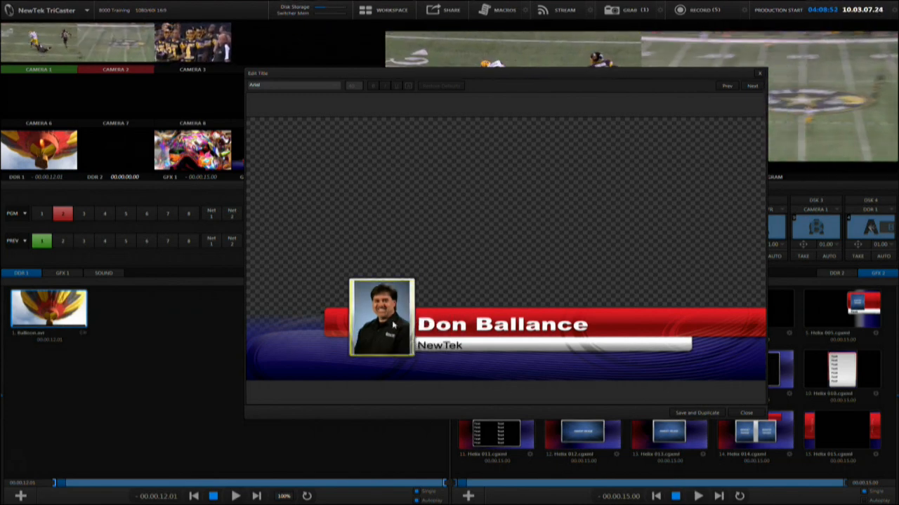
right_click(393, 323)
left_click(418, 335)
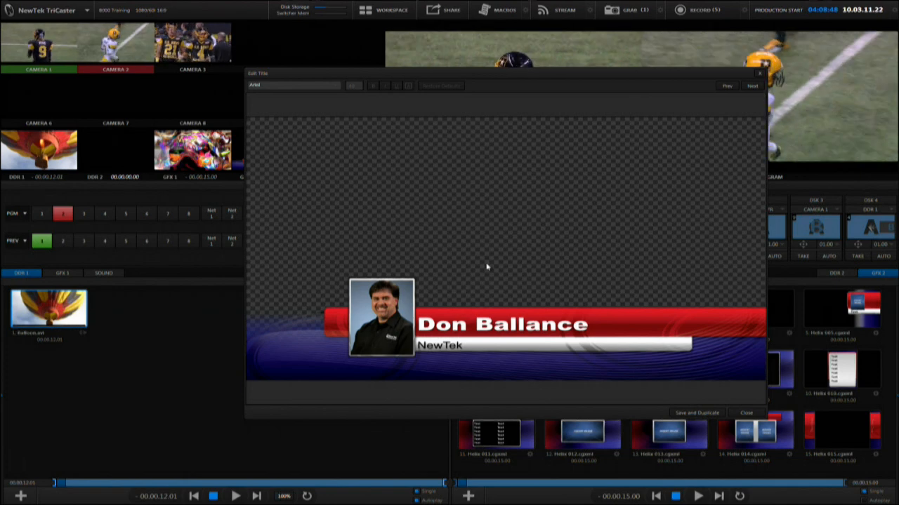
Step: Save and duplicate the title, then replace the duplicate's main line with a second person's name
left_click(502, 323)
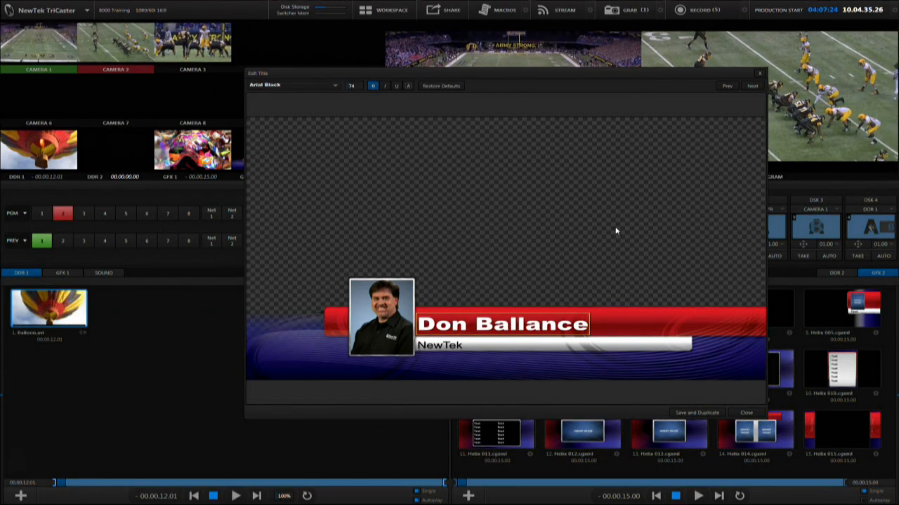
left_click(699, 413)
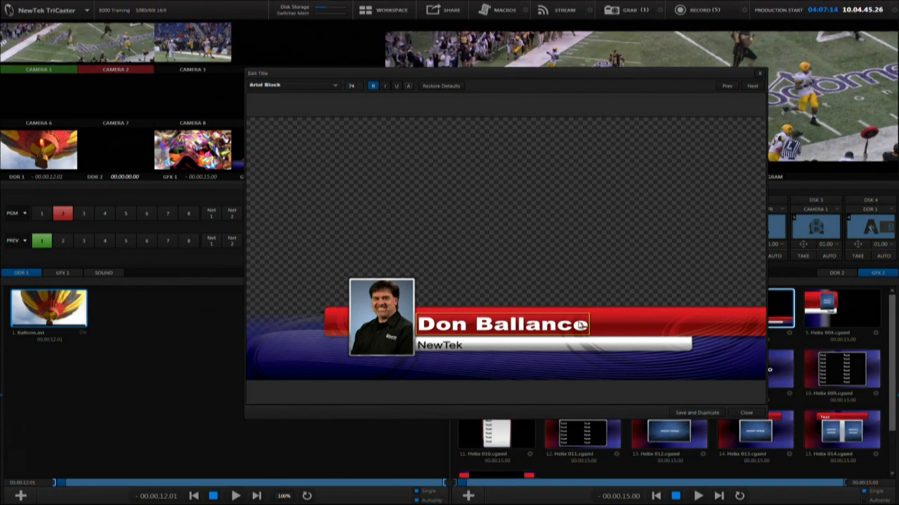
left_click(552, 326)
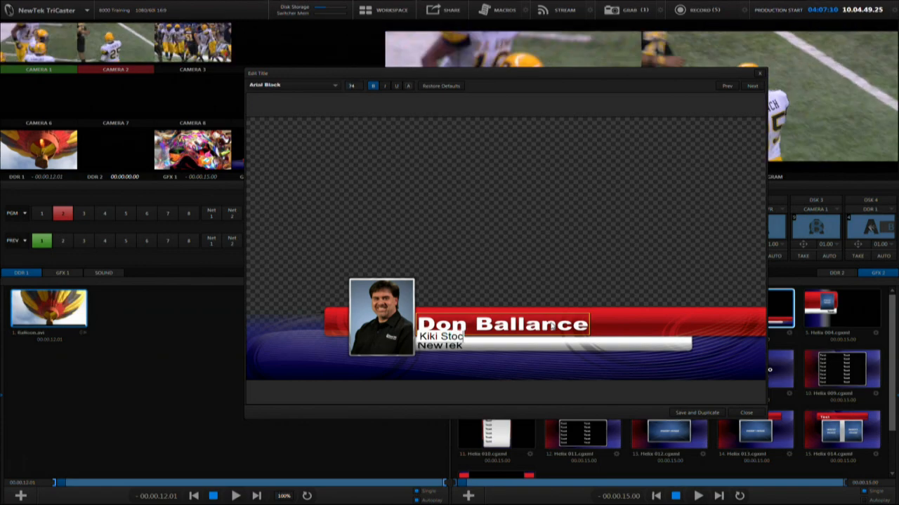
key("Return")
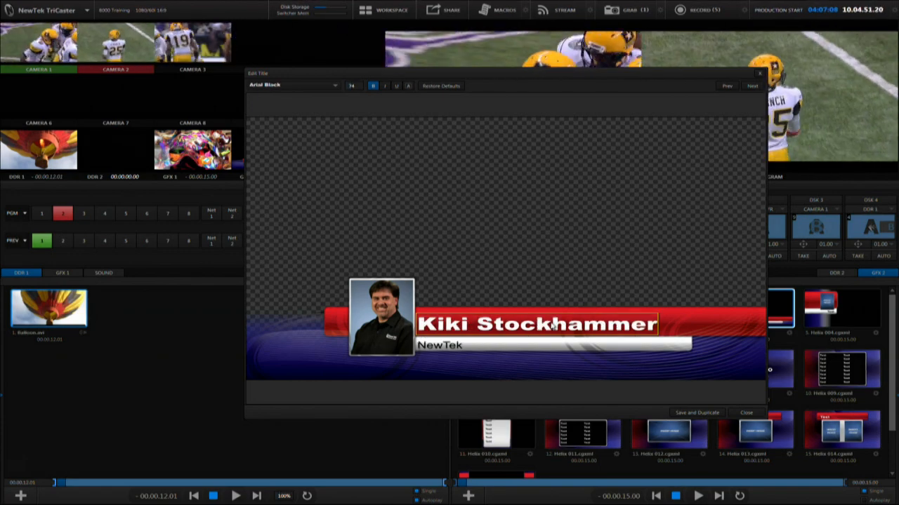
Step: Replace the duplicate's photo with that person's portrait from the Media Browser
left_click(386, 330)
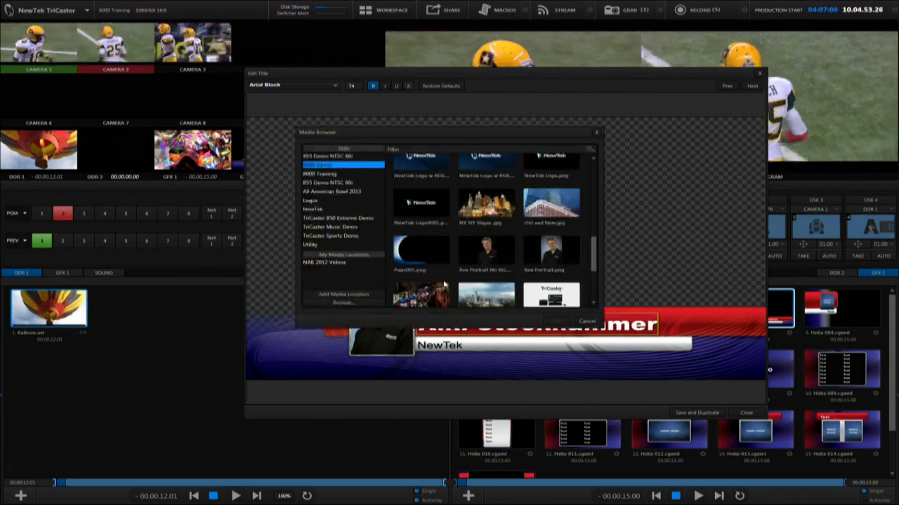
scroll(474, 242, "up", 1)
scroll(475, 242, "up", 5)
left_click(420, 281)
left_click(556, 320)
Step: Save and duplicate the title again and enter a third person's name on the main line
left_click(697, 413)
left_click(469, 328)
left_click(467, 324)
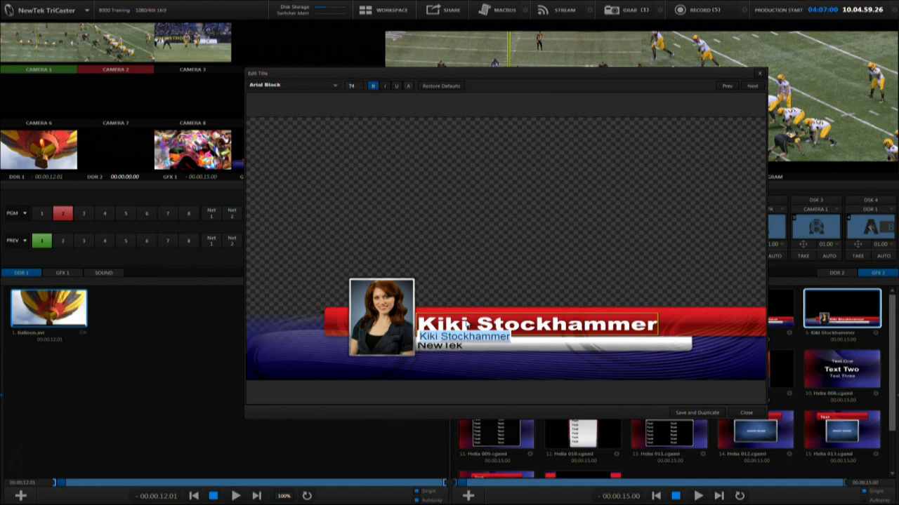
key("Return")
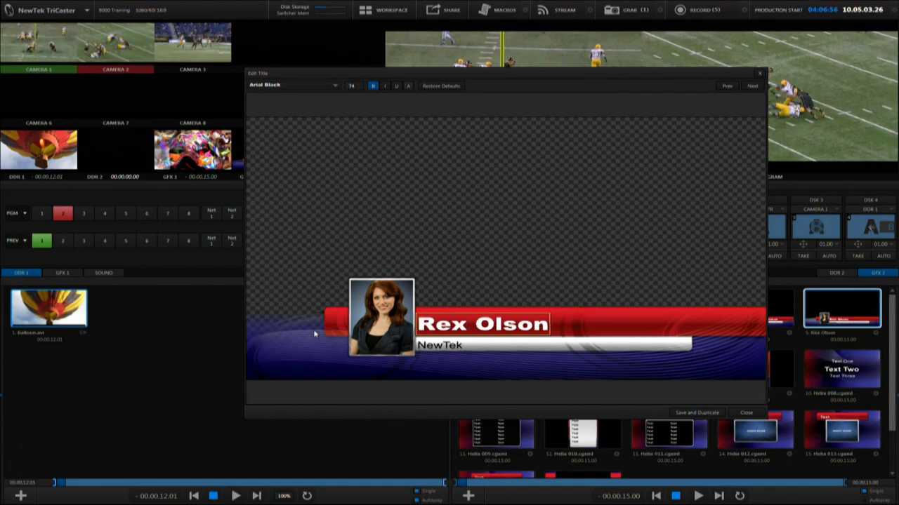
Step: Try to swap the photo for the NewTek Logo w BG image, then close the title editor
double_click(381, 316)
scroll(462, 273, "down", 2)
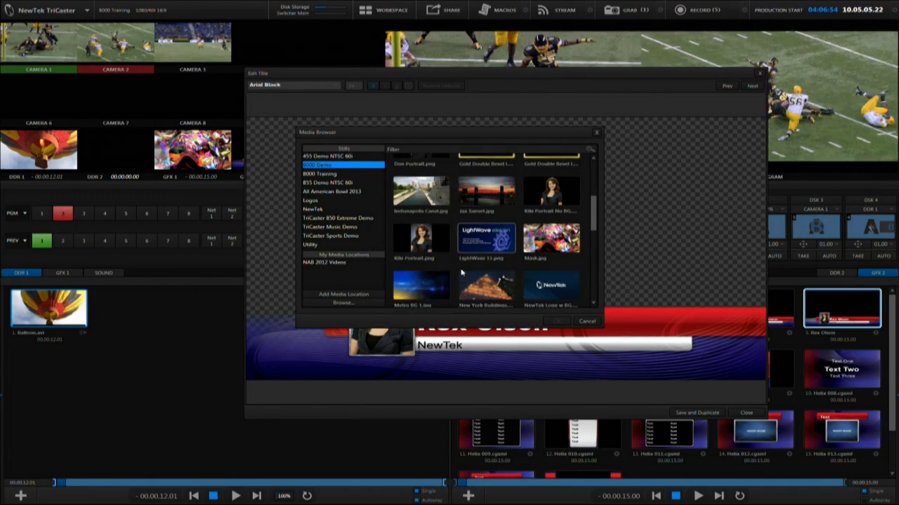
scroll(463, 275, "down", 2)
double_click(556, 286)
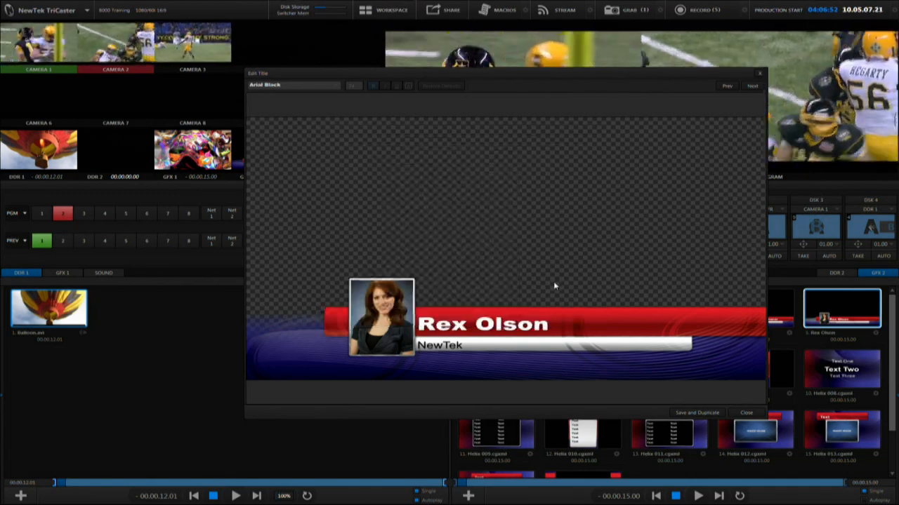
left_click(755, 414)
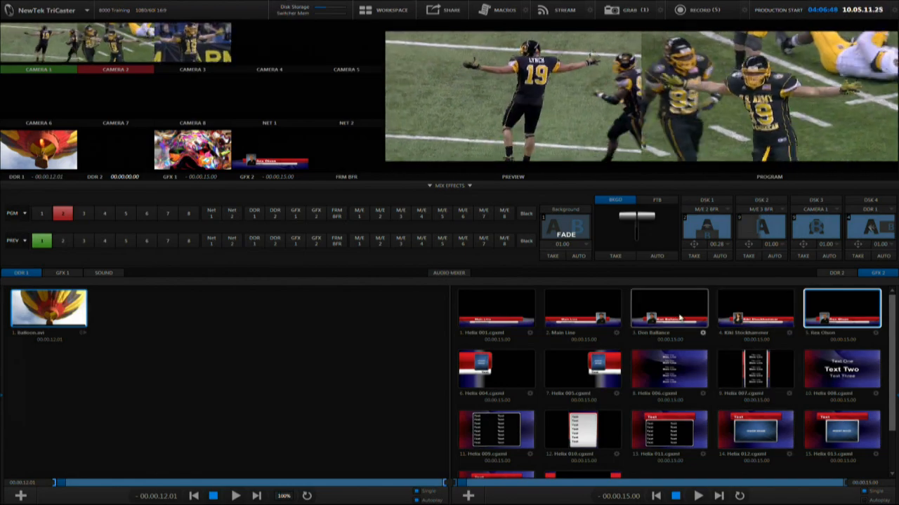
Step: Move the newest name title one position earlier in the GFX 2 playlist and select the first name title
left_click_drag(831, 313, 732, 311)
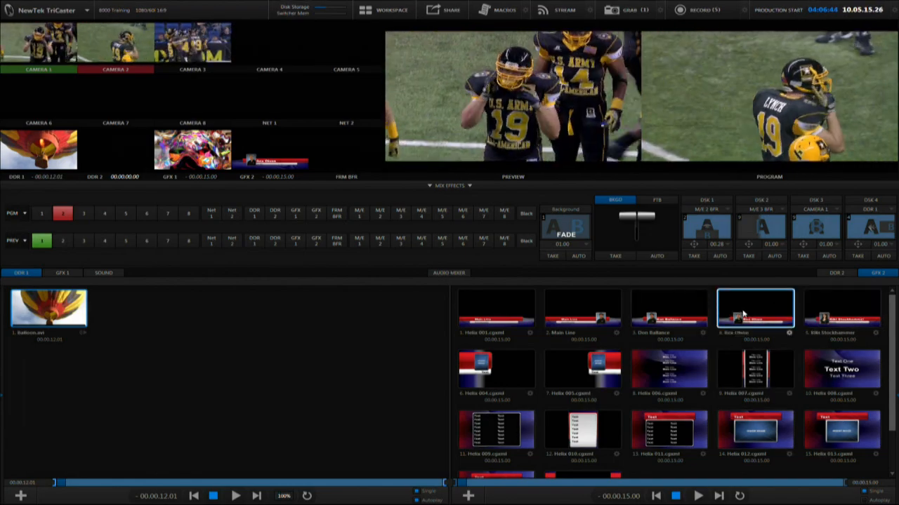
left_click(683, 312)
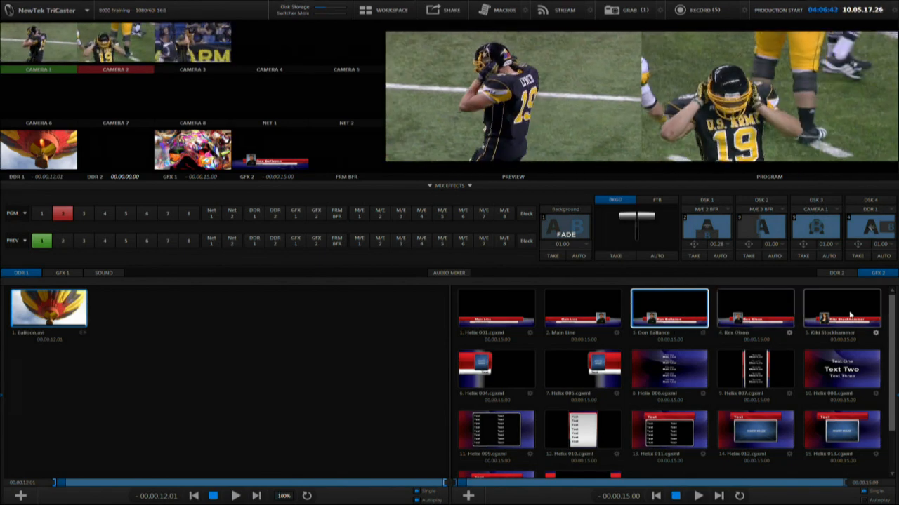
Step: Marquee-select three title templates in the GFX 2 playlist, then clear the selection
scroll(846, 323, "down", 2)
left_click_drag(847, 451, 665, 379)
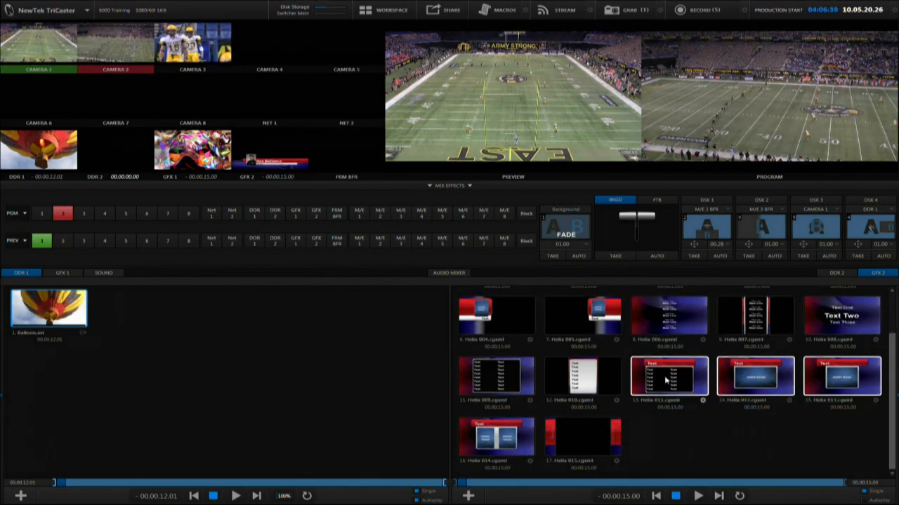
left_click(764, 449)
scroll(764, 445, "up", 2)
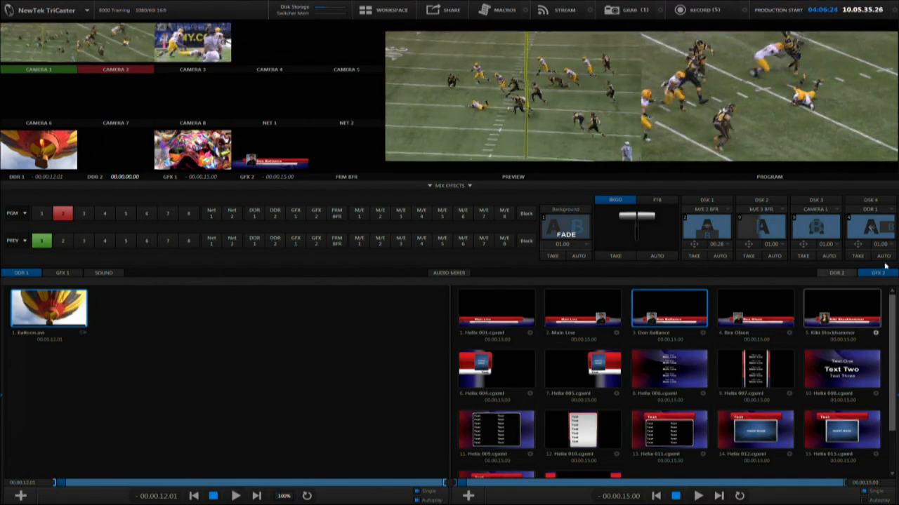
Step: Try to drag a still from the GFX 1 playlist into the empty DDR 2 playlist, then return to DDR 1 and GFX 2
left_click(62, 273)
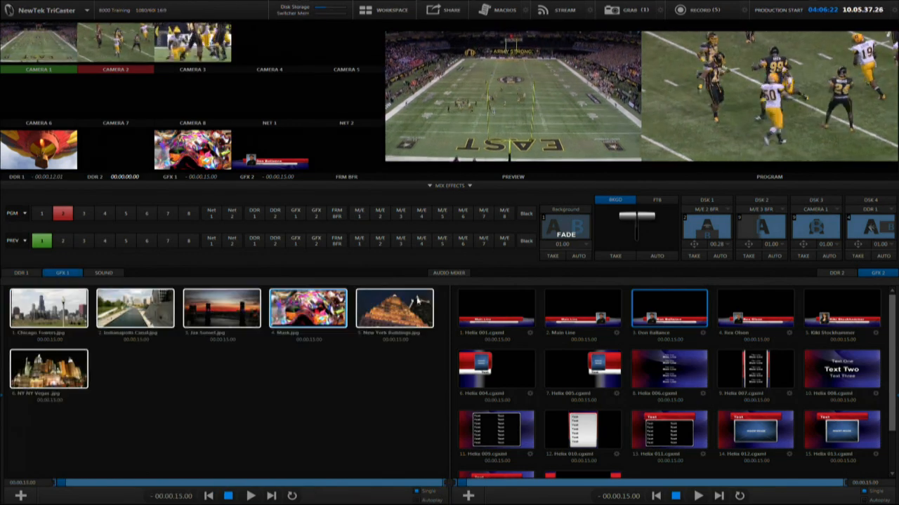
left_click(835, 273)
left_click_drag(368, 322, 541, 342)
left_click_drag(508, 316, 300, 344)
left_click(304, 359)
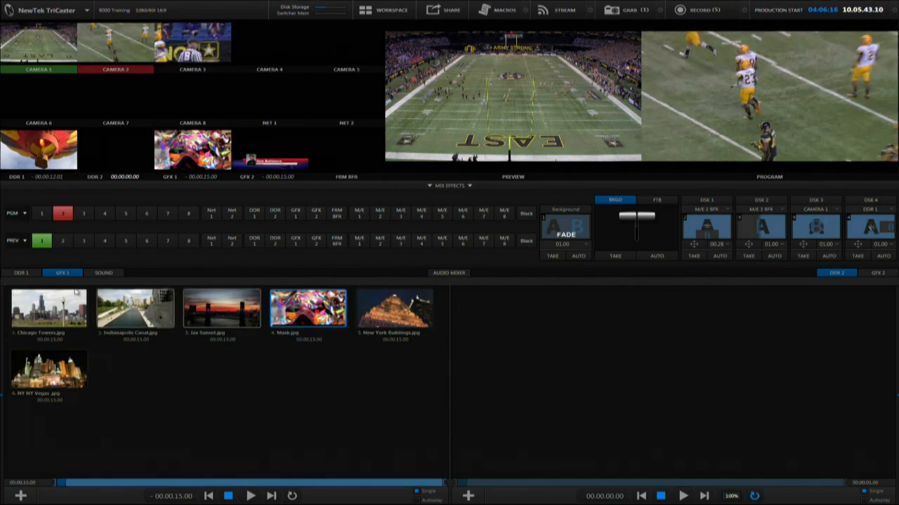
left_click(21, 273)
left_click(867, 274)
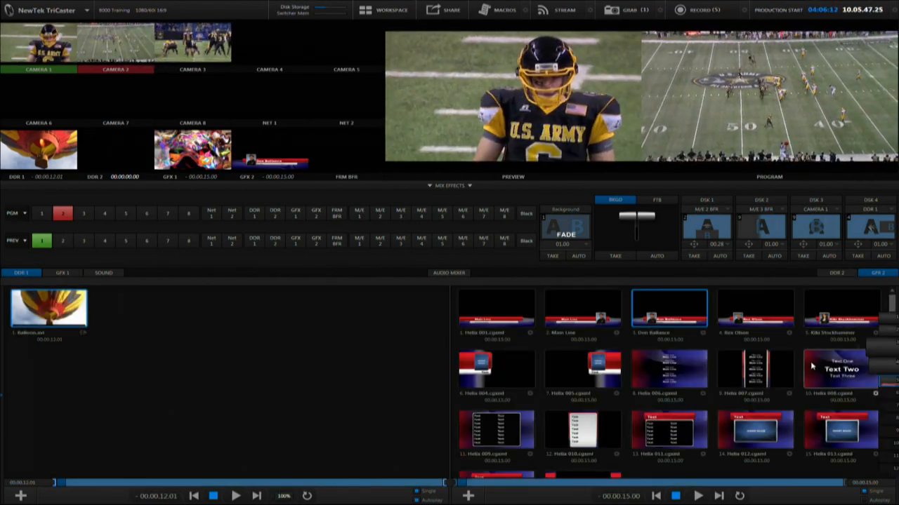
Step: Move the Balloons clip from DDR 1 into the GFX 2 playlist and back into DDR 1
scroll(812, 365, "down", 2)
left_click_drag(68, 311, 108, 318)
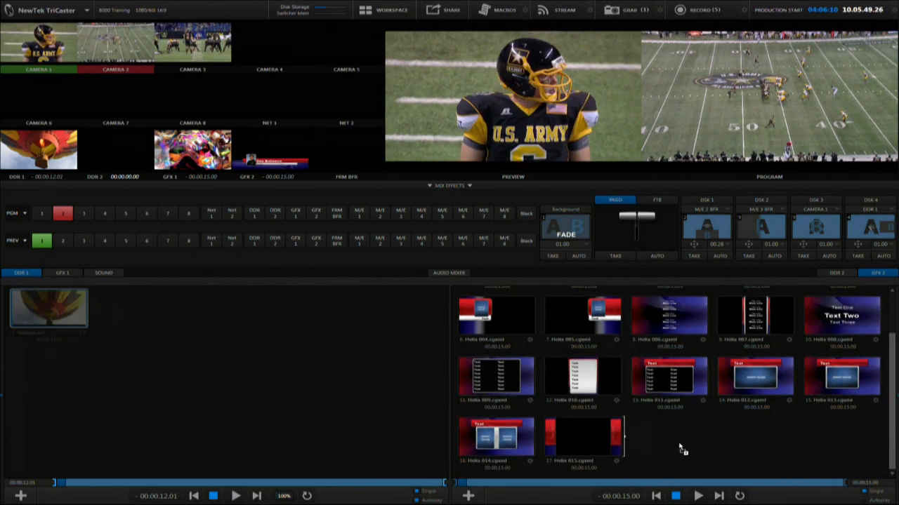
left_click_drag(679, 445, 678, 442)
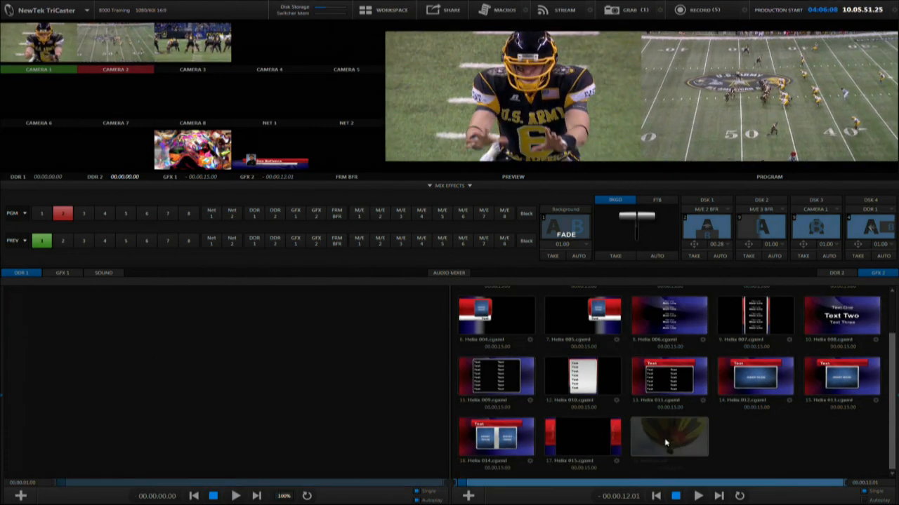
left_click_drag(620, 428, 239, 362)
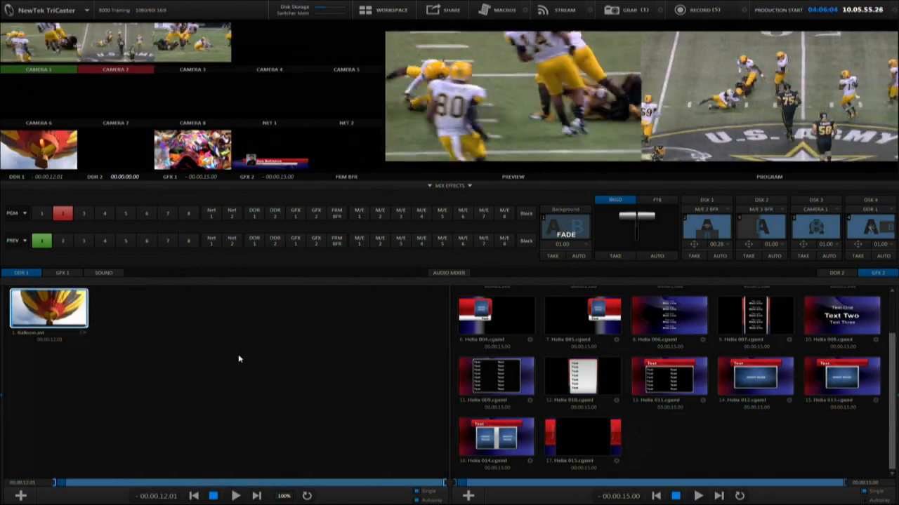
Step: Copy the Balloons clip from DDR 1 and paste it into the GFX 2 playlist
right_click(49, 305)
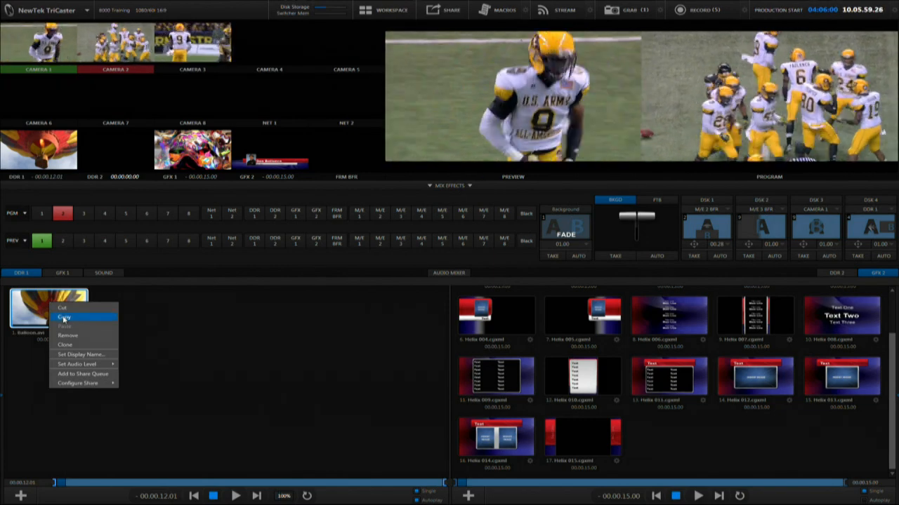
left_click(63, 318)
scroll(683, 437, "up", 1)
right_click(694, 440)
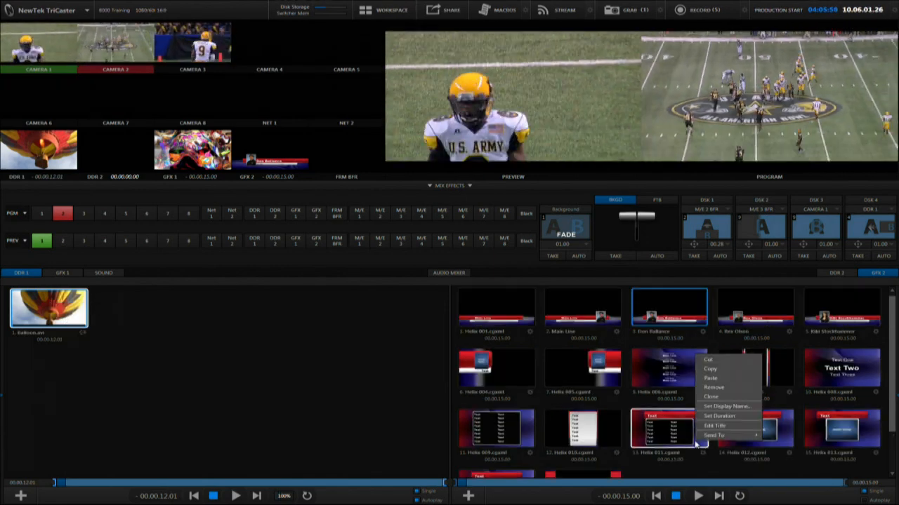
right_click(699, 472)
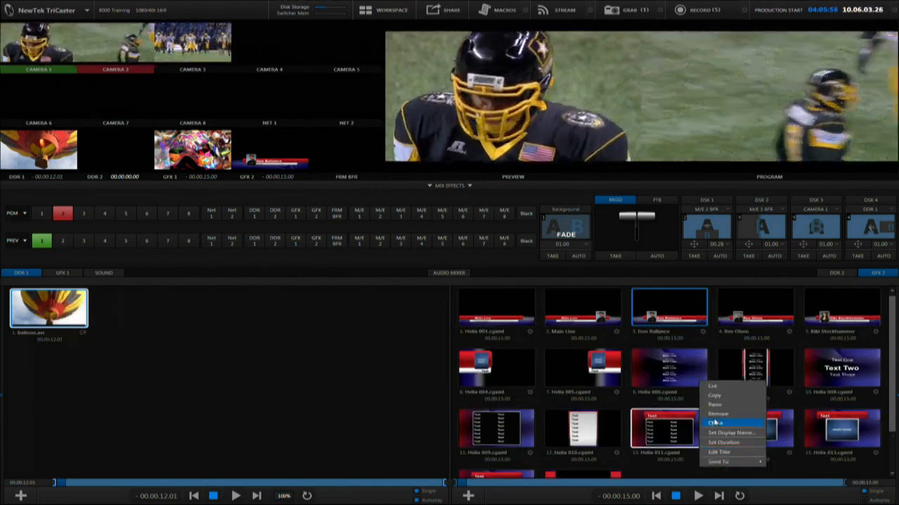
left_click(714, 406)
Step: Drag the pasted Balloons copy from GFX 2 back into the DDR 1 playlist
scroll(762, 431, "down", 1)
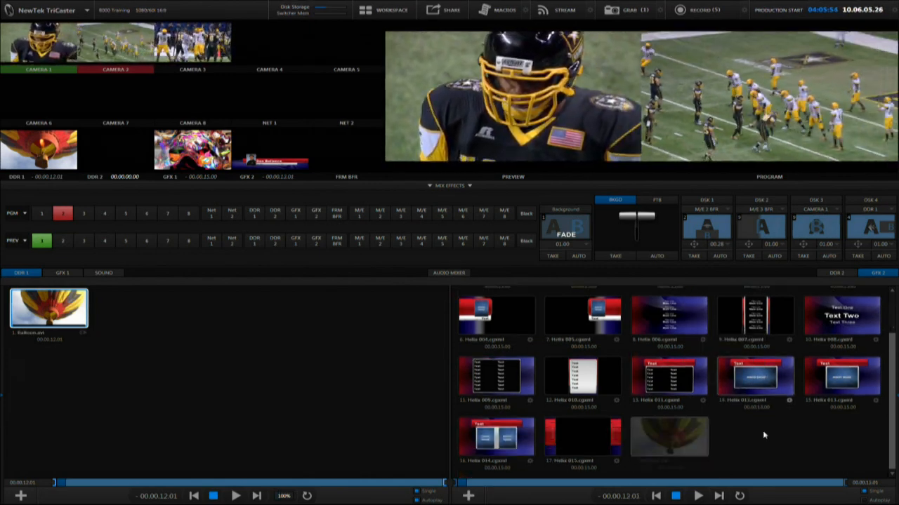
left_click_drag(668, 437, 8, 330)
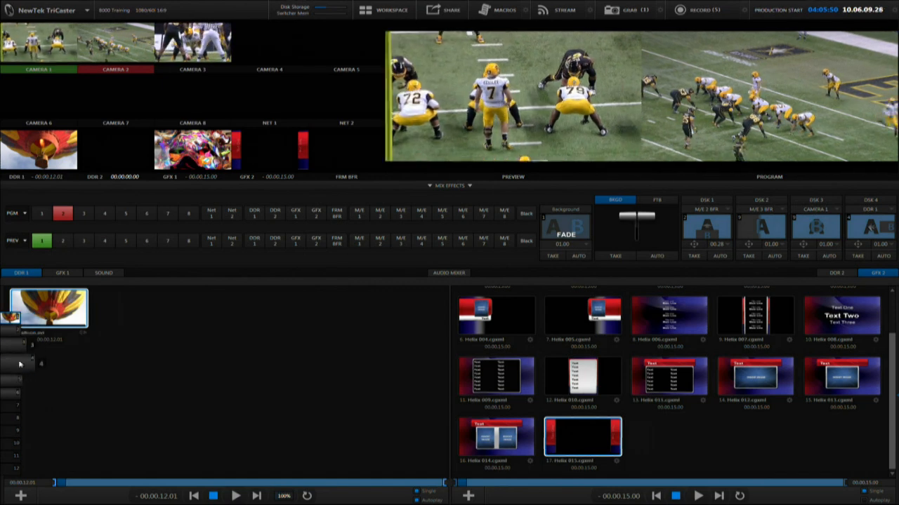
left_click_drag(11, 457, 7, 325)
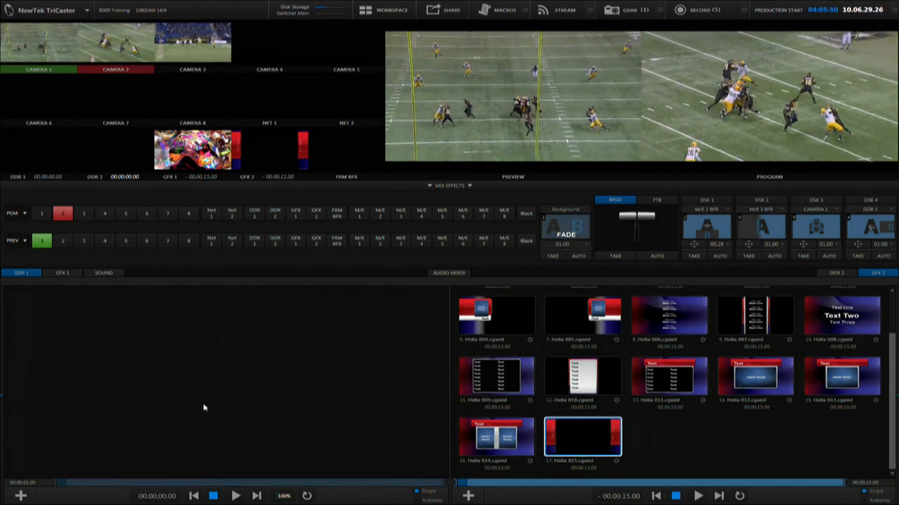
mouse_move(20, 341)
left_click(43, 321)
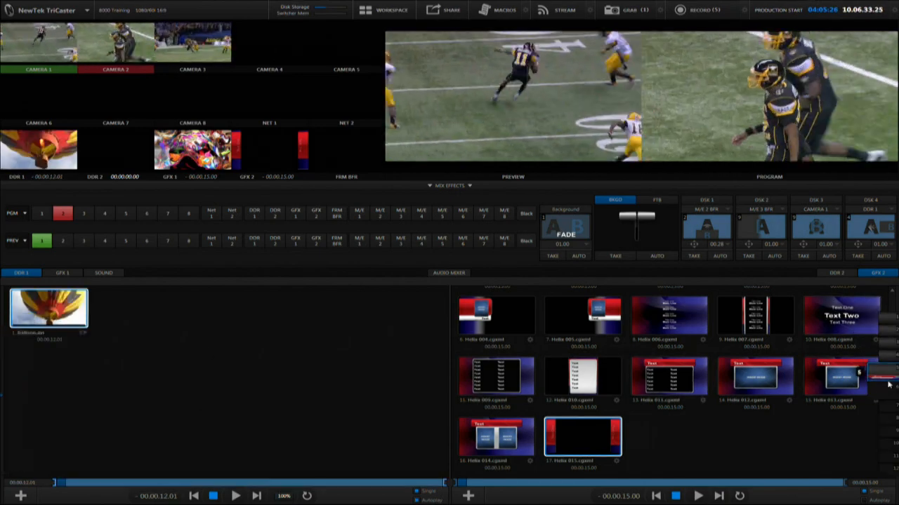
left_click(889, 368)
left_click(889, 355)
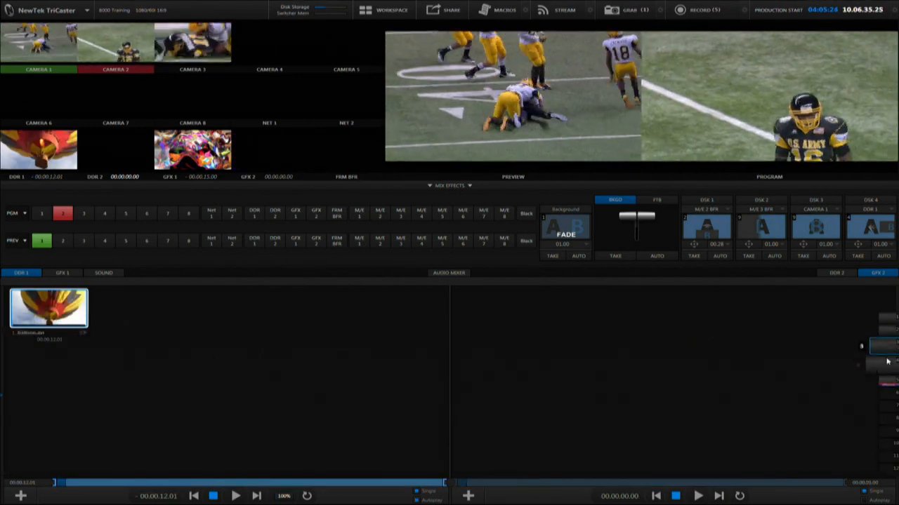
left_click(888, 380)
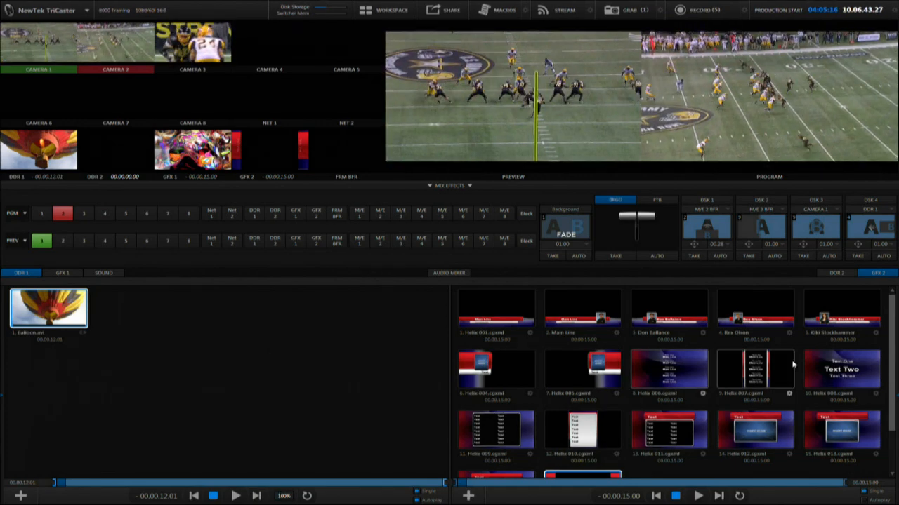
Step: Open the TriCaster Options menu to review its settings, then close it
mouse_move(895, 360)
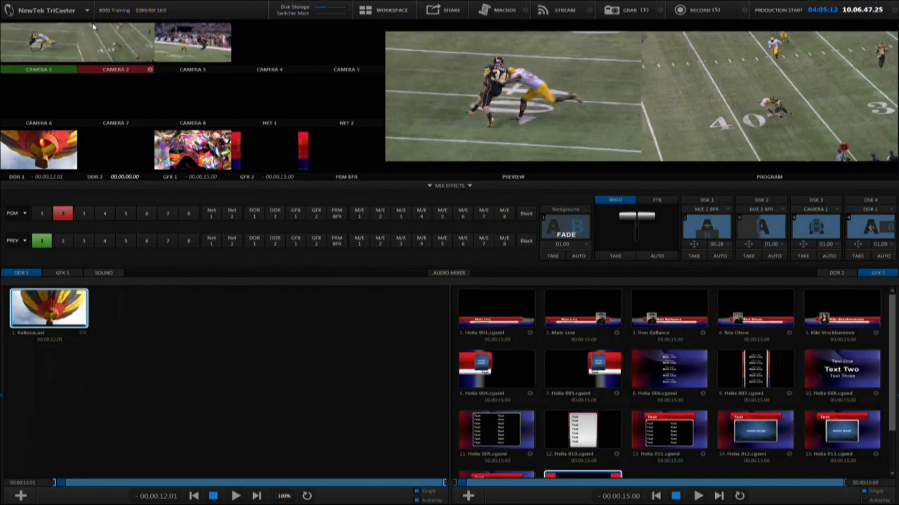
mouse_move(79, 34)
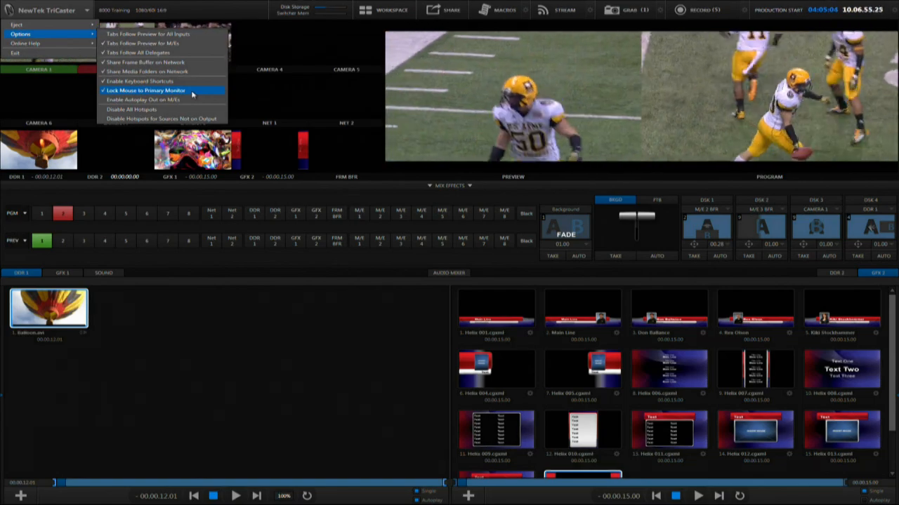
left_click(288, 344)
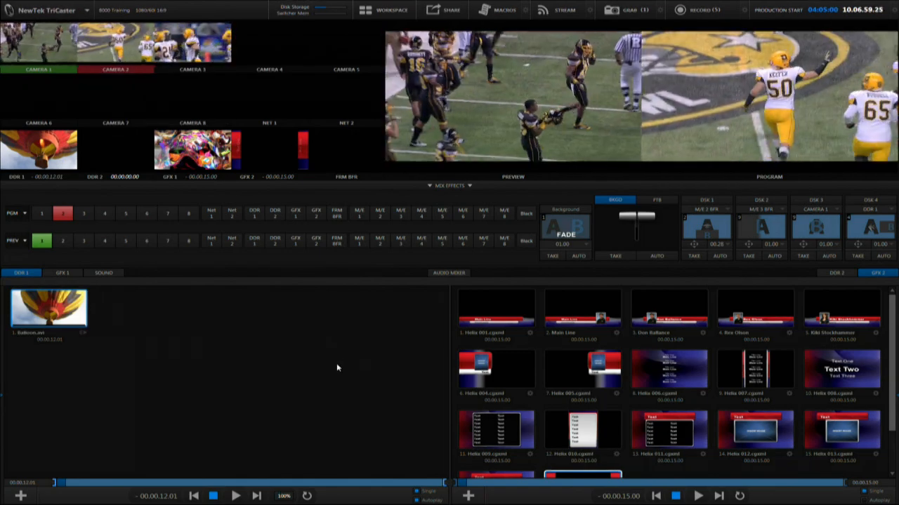
Step: Add the Bumper Cars, Fountain, Lion, London Bus and Monorail clips to the DDR 1 playlist from the Media Browser
left_click(20, 496)
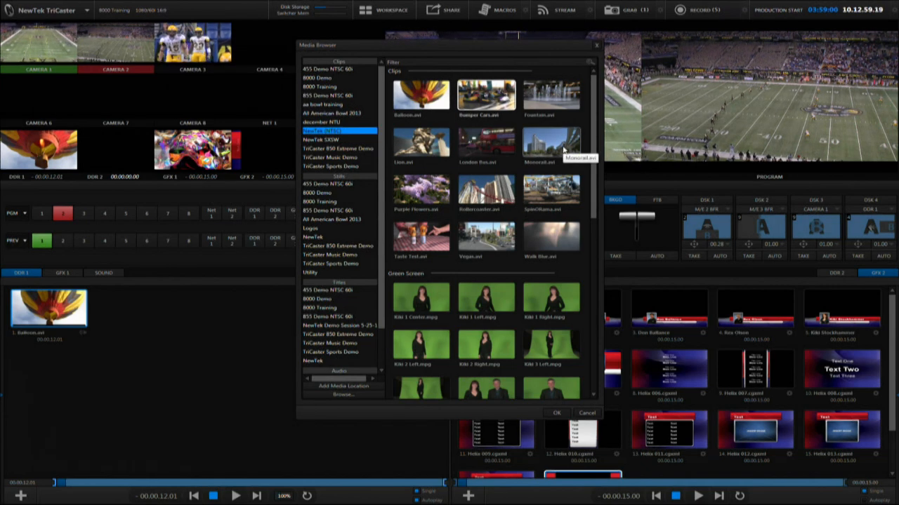
left_click(556, 414)
Step: Cue different clips in the DDR 1 playlist one after another
left_click(139, 333)
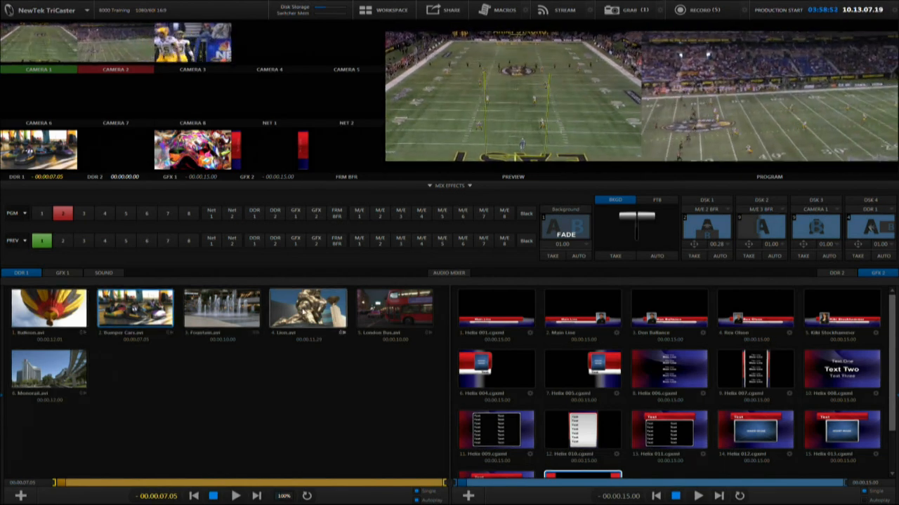
left_click(292, 315)
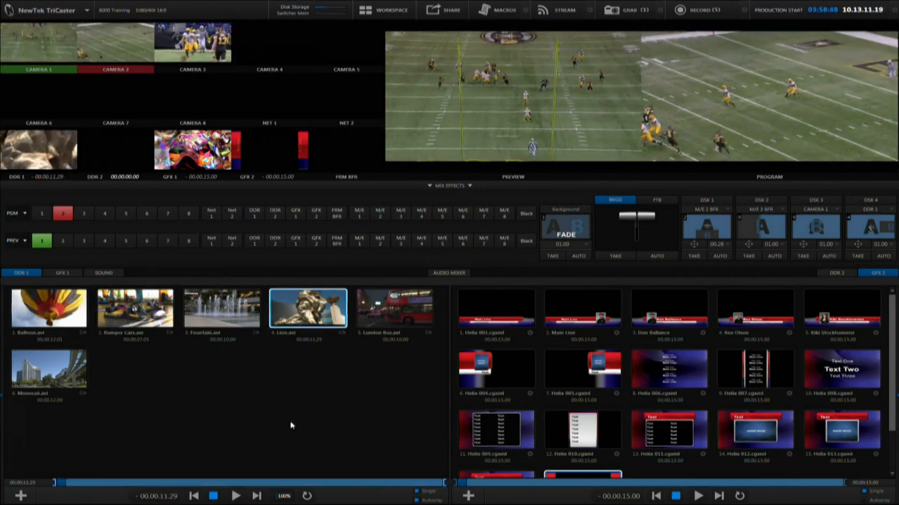
left_click(35, 375)
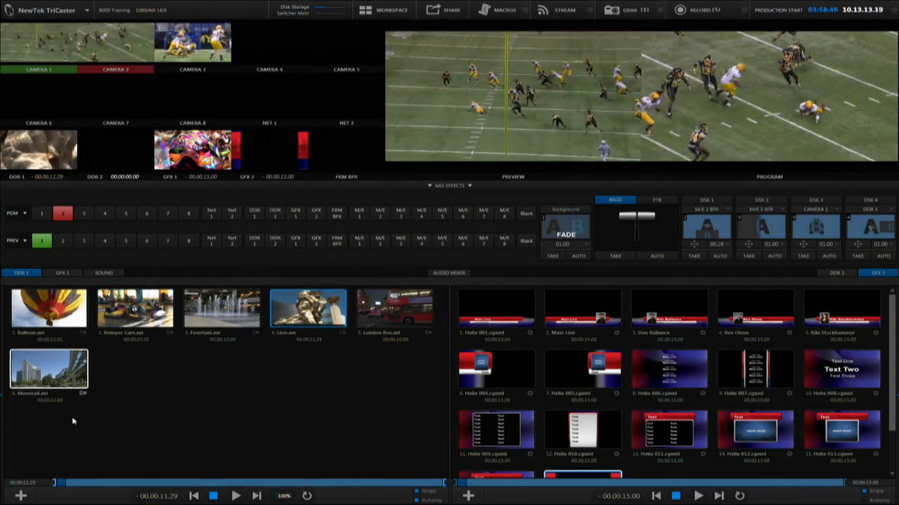
left_click(60, 303)
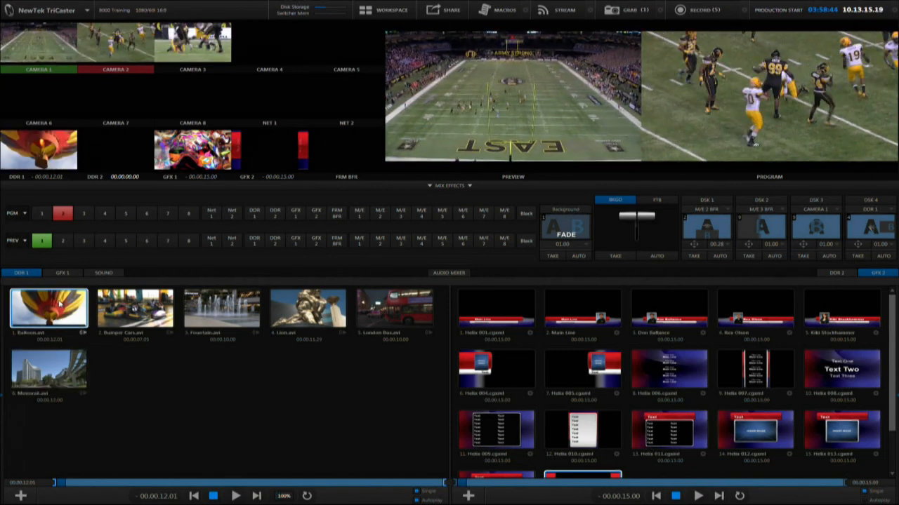
left_click(206, 319)
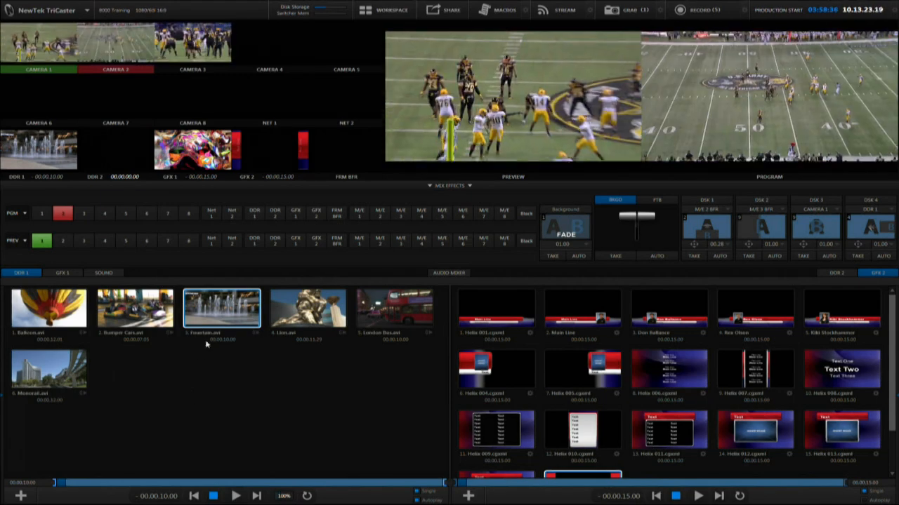
left_click(387, 318)
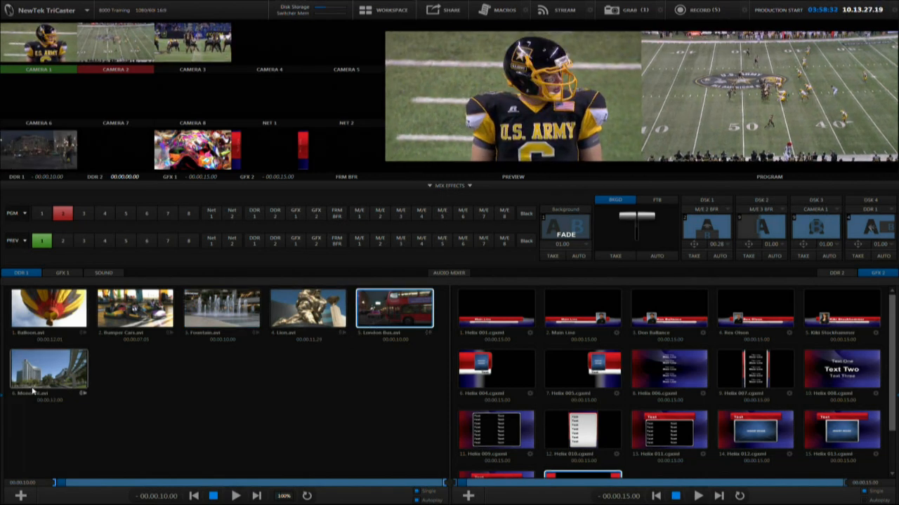
left_click(226, 320)
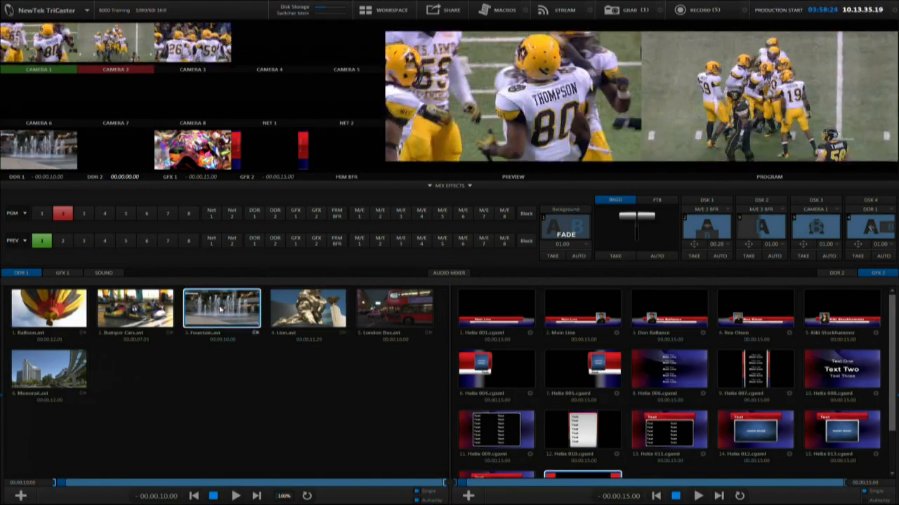
left_click(77, 312)
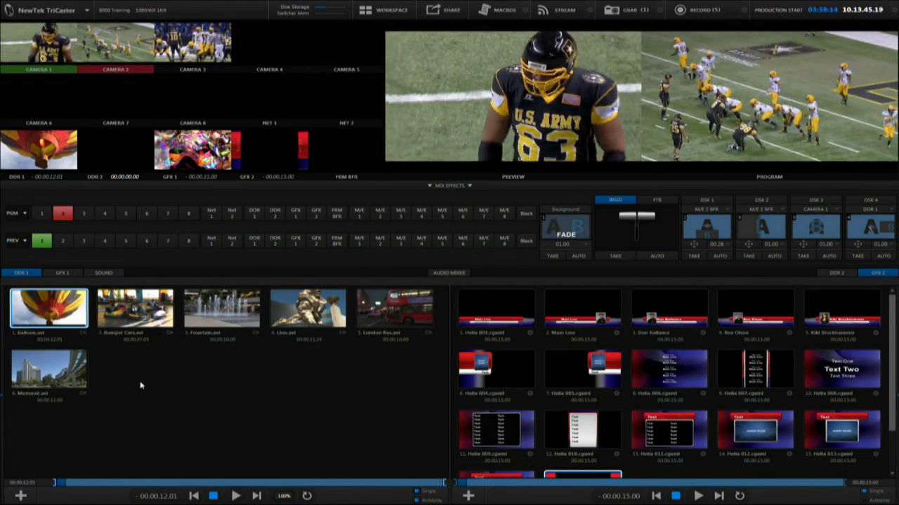
Step: Clone the Balloons clip in DDR 1 and move the clone to the fourth position
right_click(70, 317)
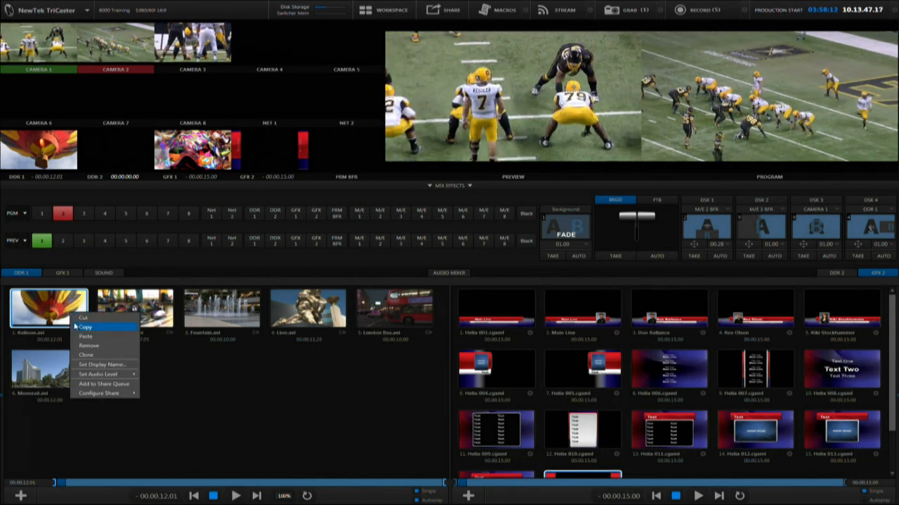
left_click(86, 354)
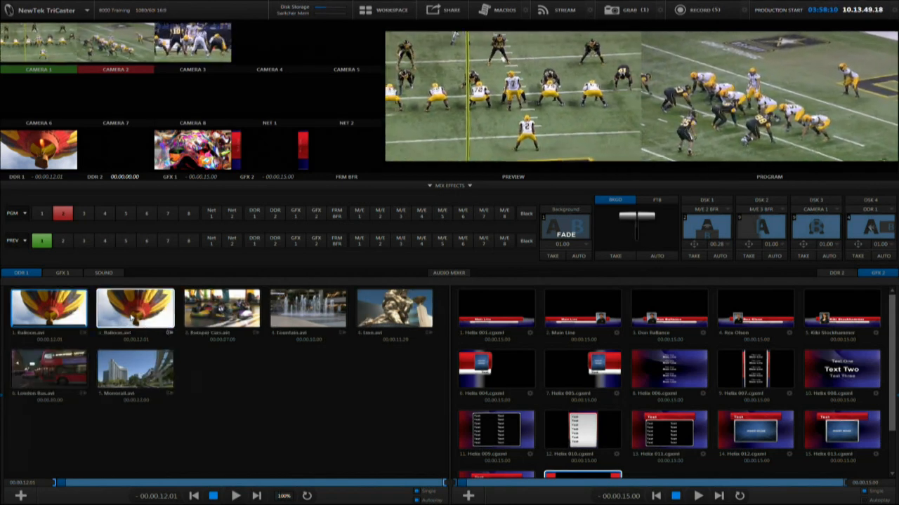
mouse_move(156, 315)
left_mouse_down()
mouse_move(361, 330)
mouse_move(338, 338)
left_mouse_up()
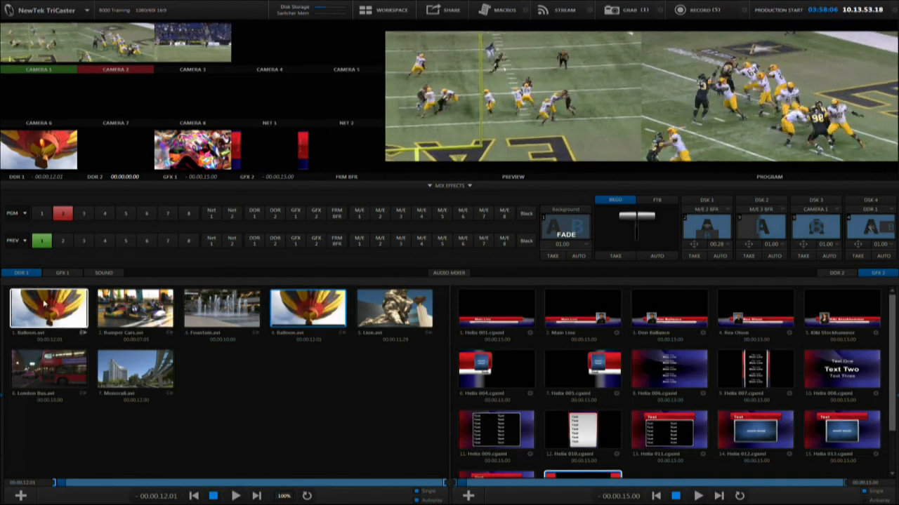
left_click(150, 317)
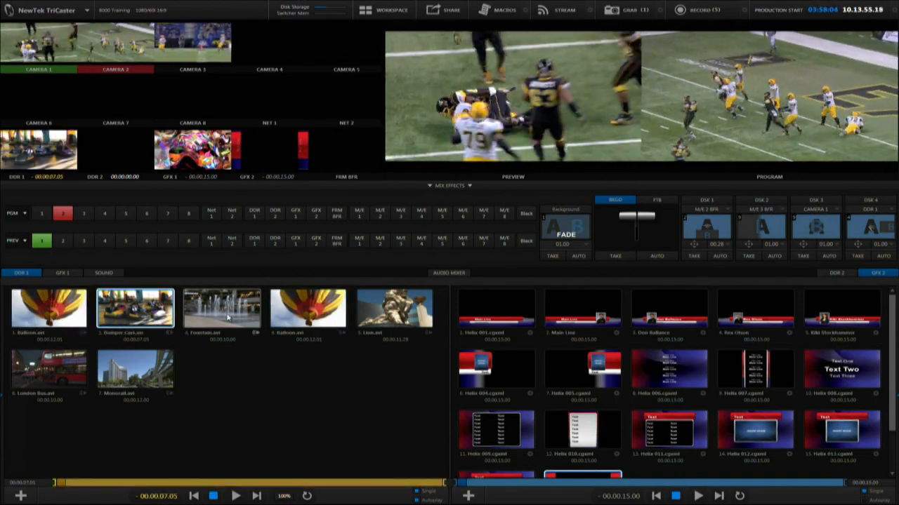
left_click(295, 315)
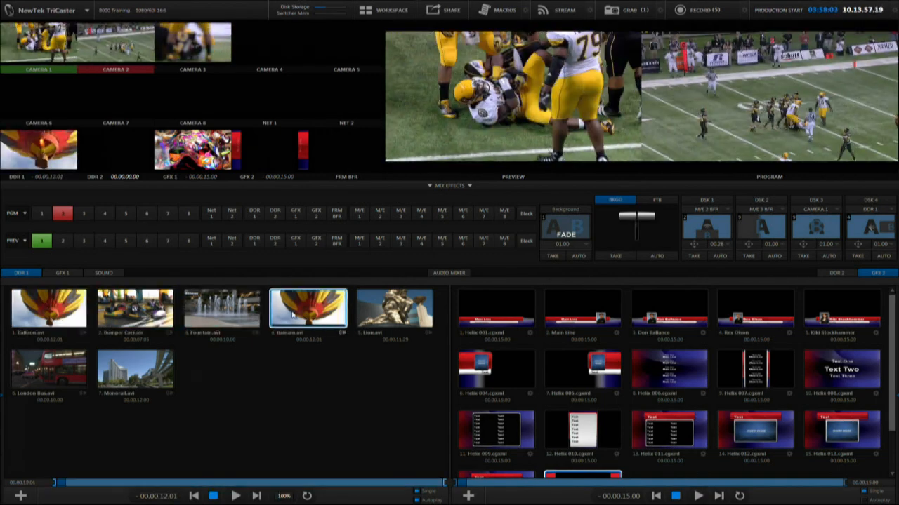